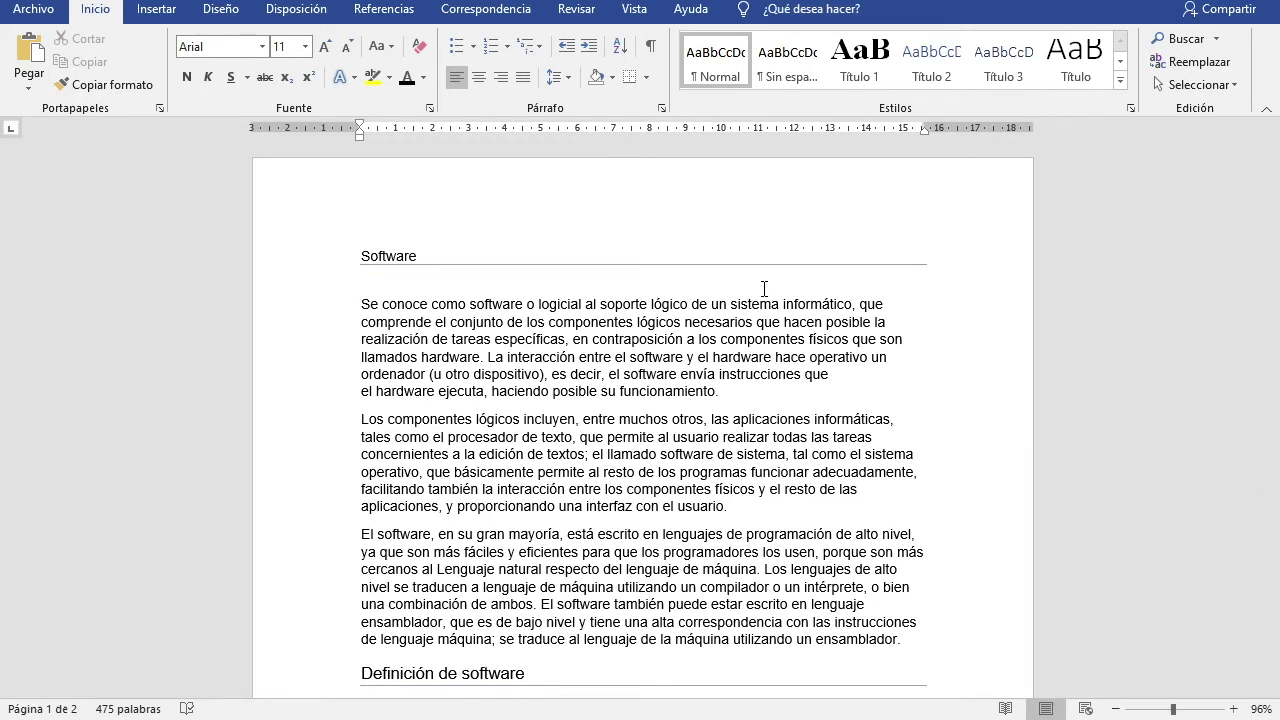
left_click(263, 46)
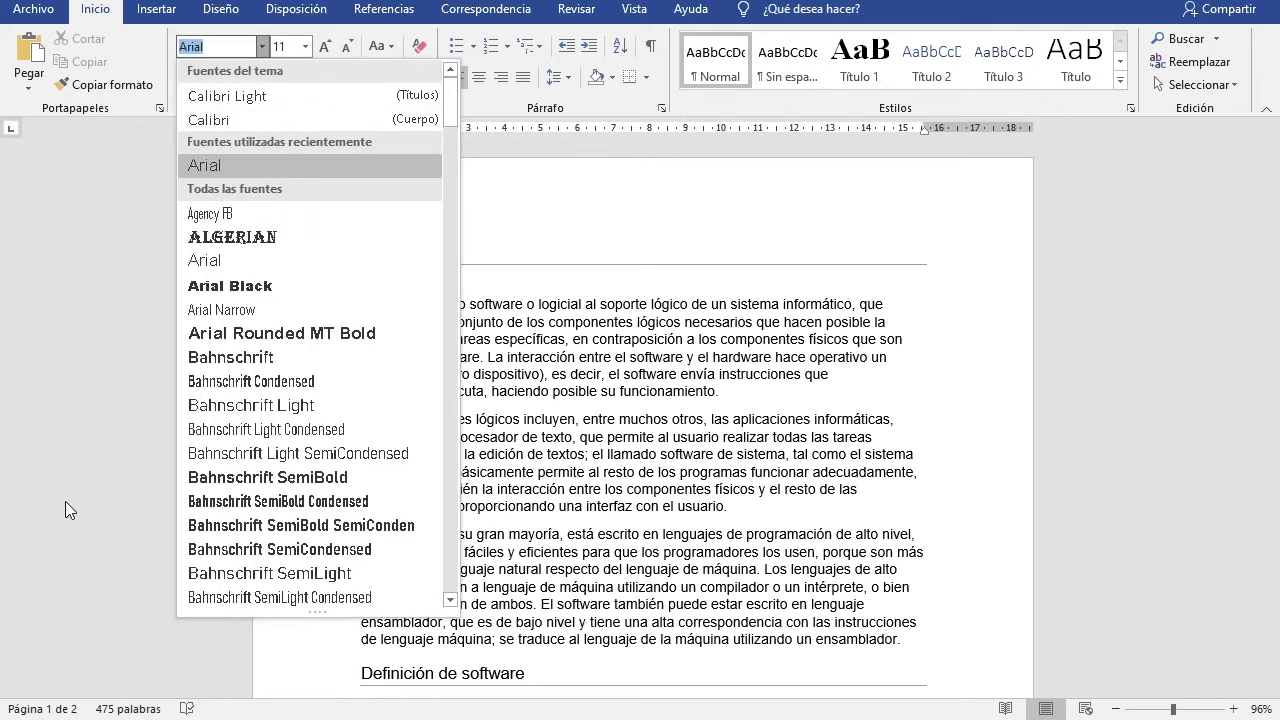
left_click(104, 414)
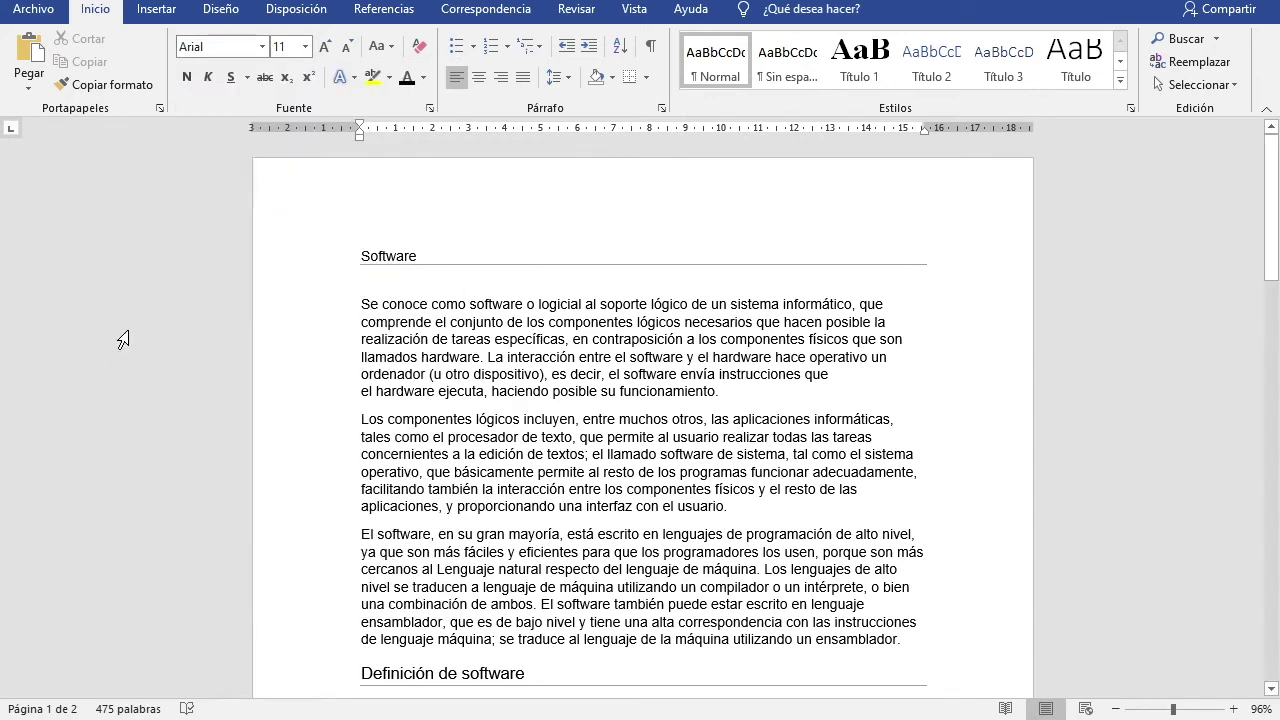
left_click(263, 48)
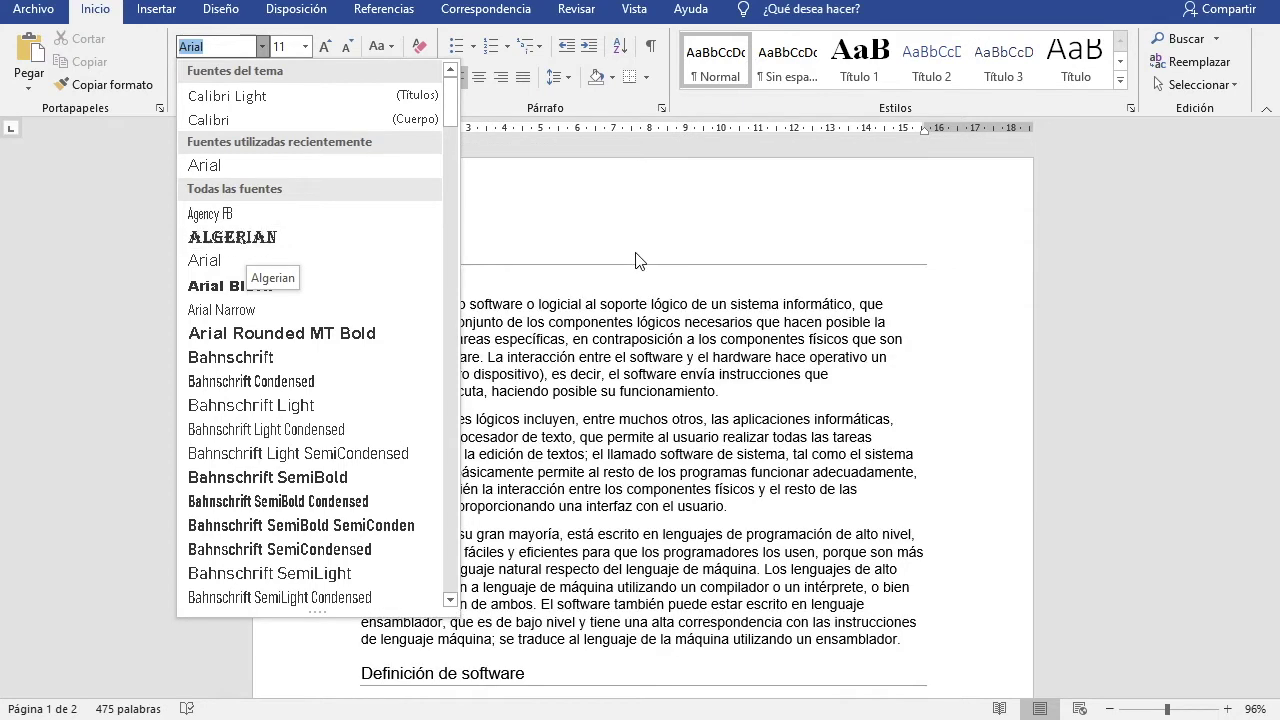
- Change the font of the "Software" heading to Arial Black
left_click_drag(418, 256, 362, 258)
left_click(262, 46)
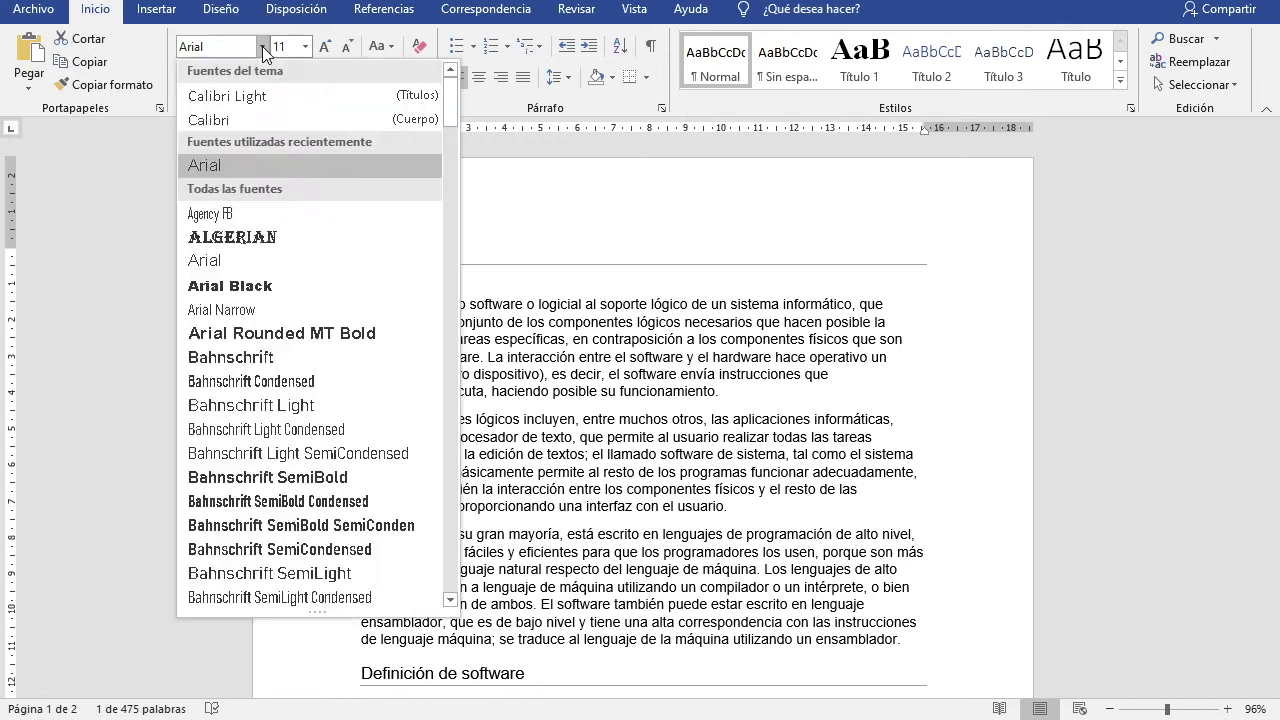
left_click(262, 286)
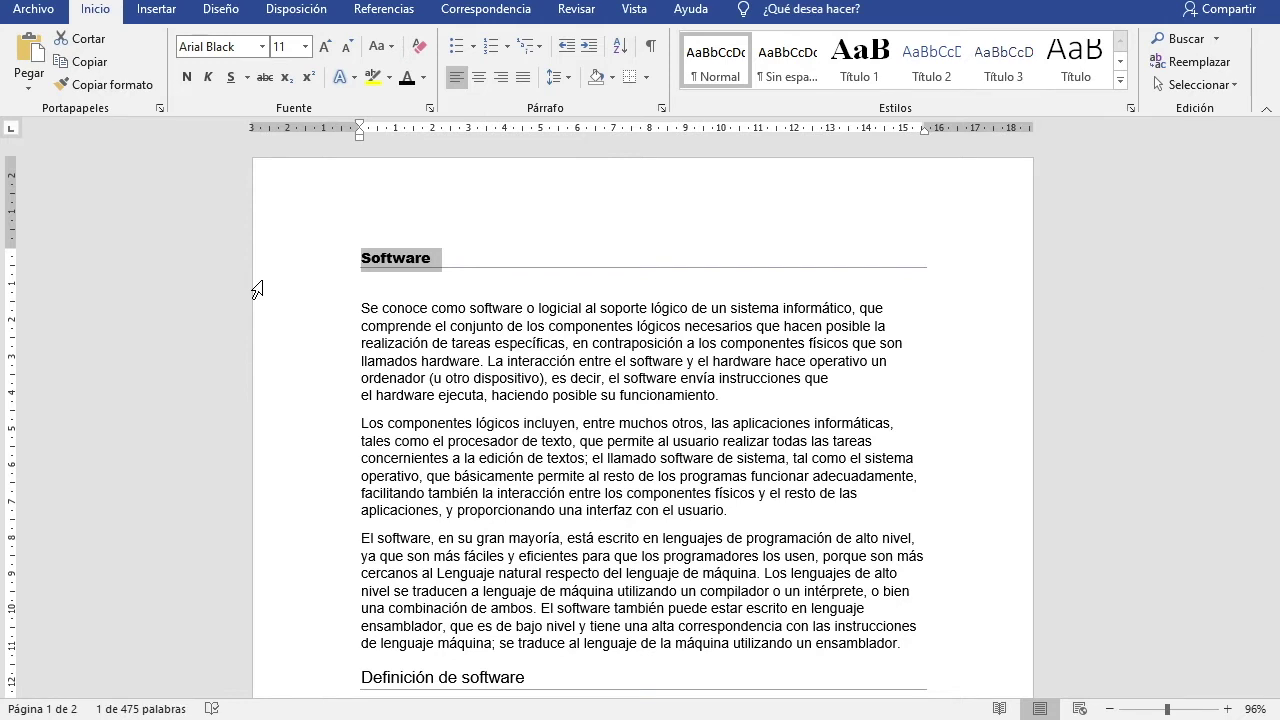
- Apply the Arial font to the first paragraph under the "Software" heading and clear the selection
double_click(256, 308)
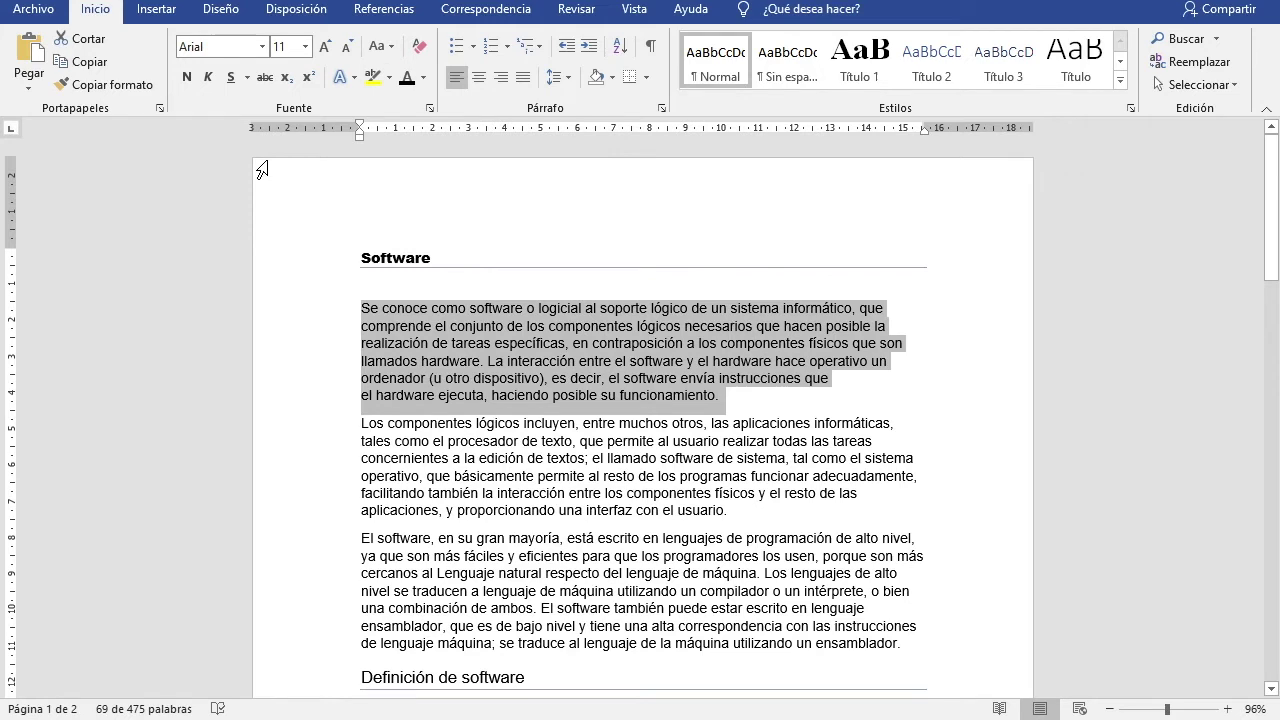
left_click(261, 47)
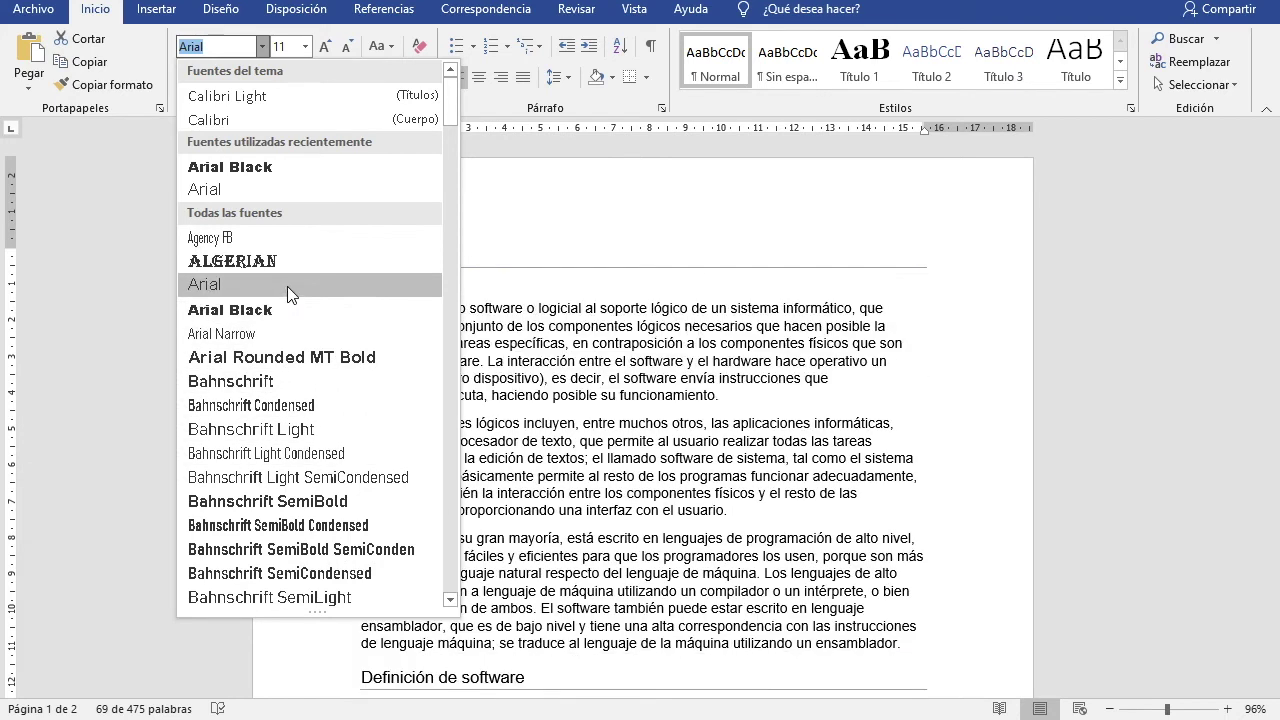
left_click(287, 286)
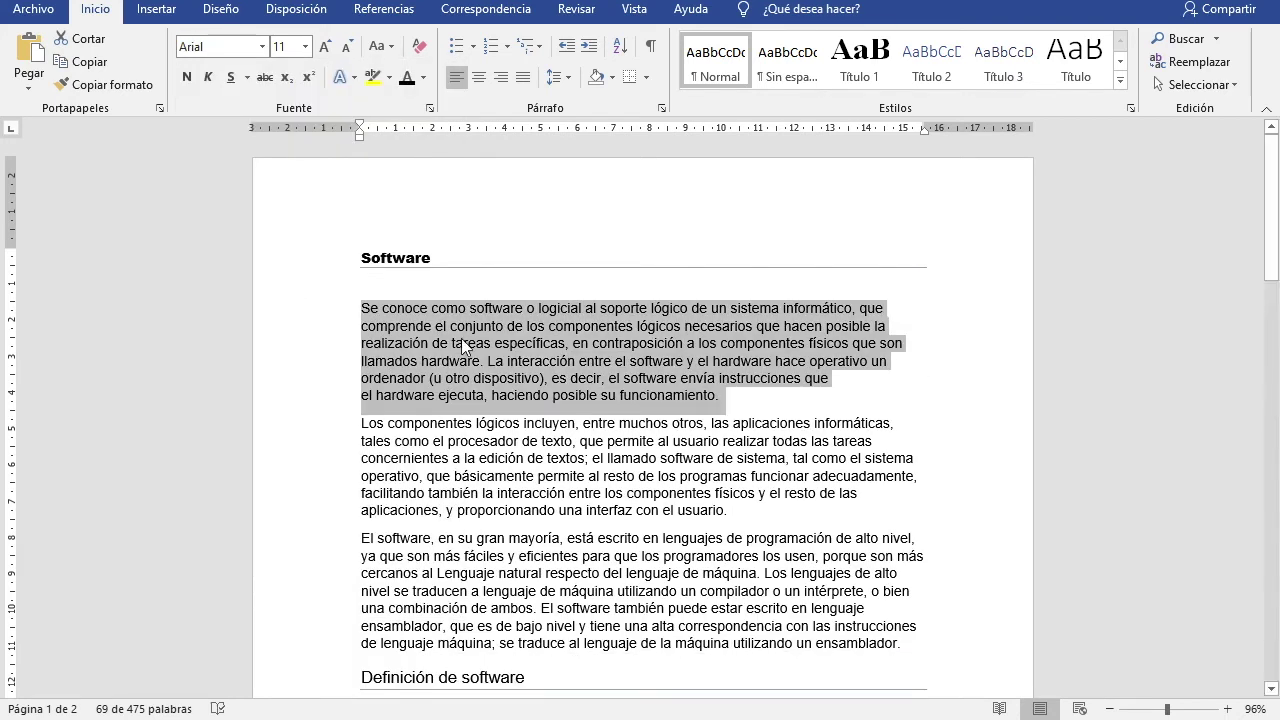
left_click(752, 396)
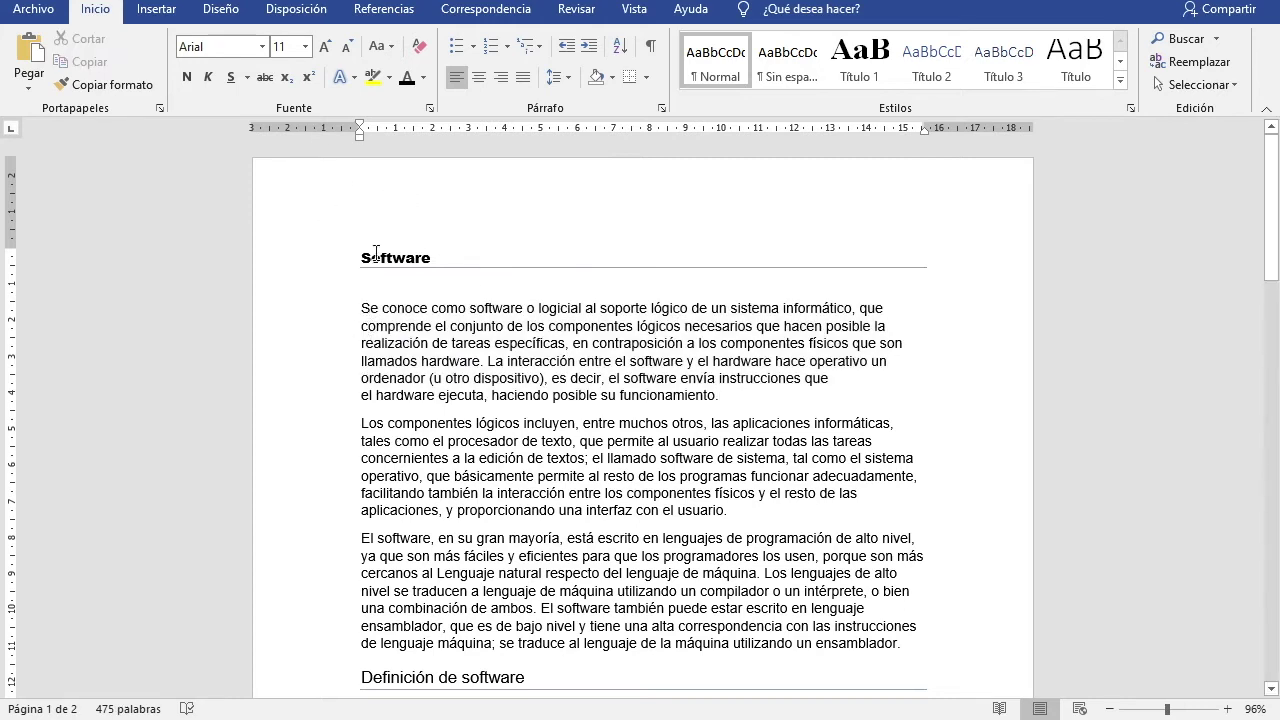
- Set the font size of the "Software" heading to 16 and clear the selection
left_click(337, 264)
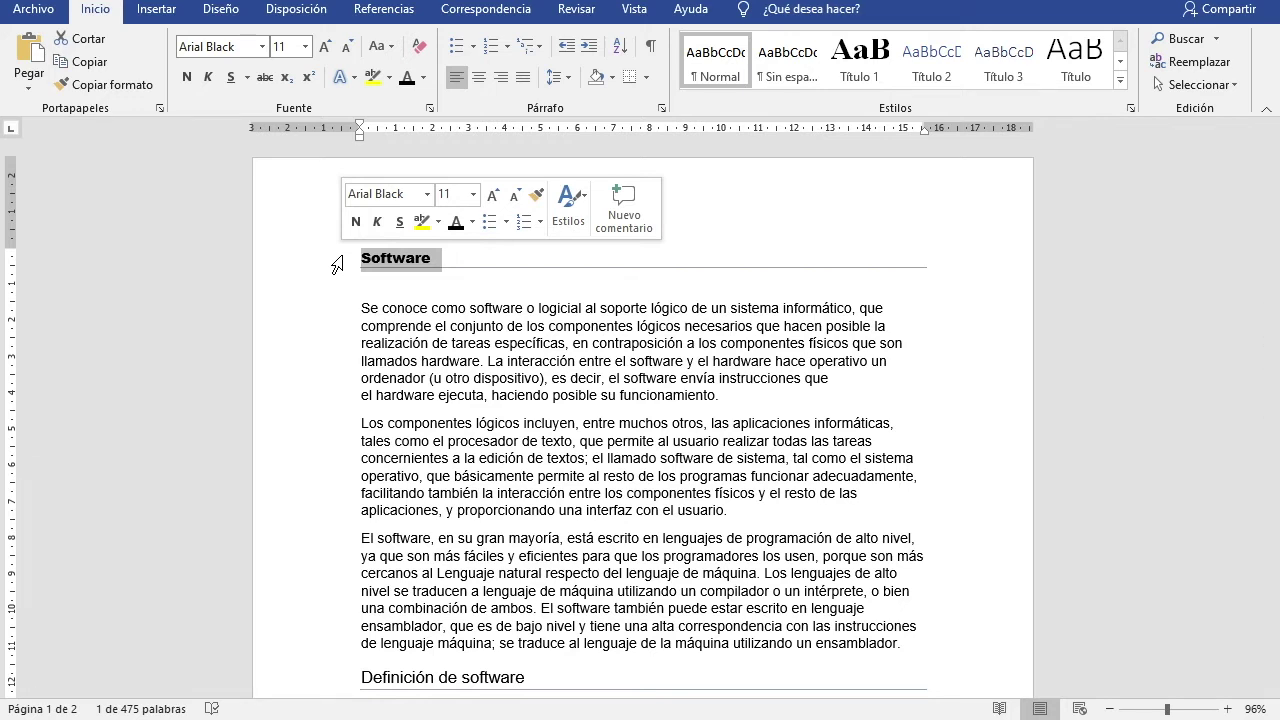
left_click(379, 222)
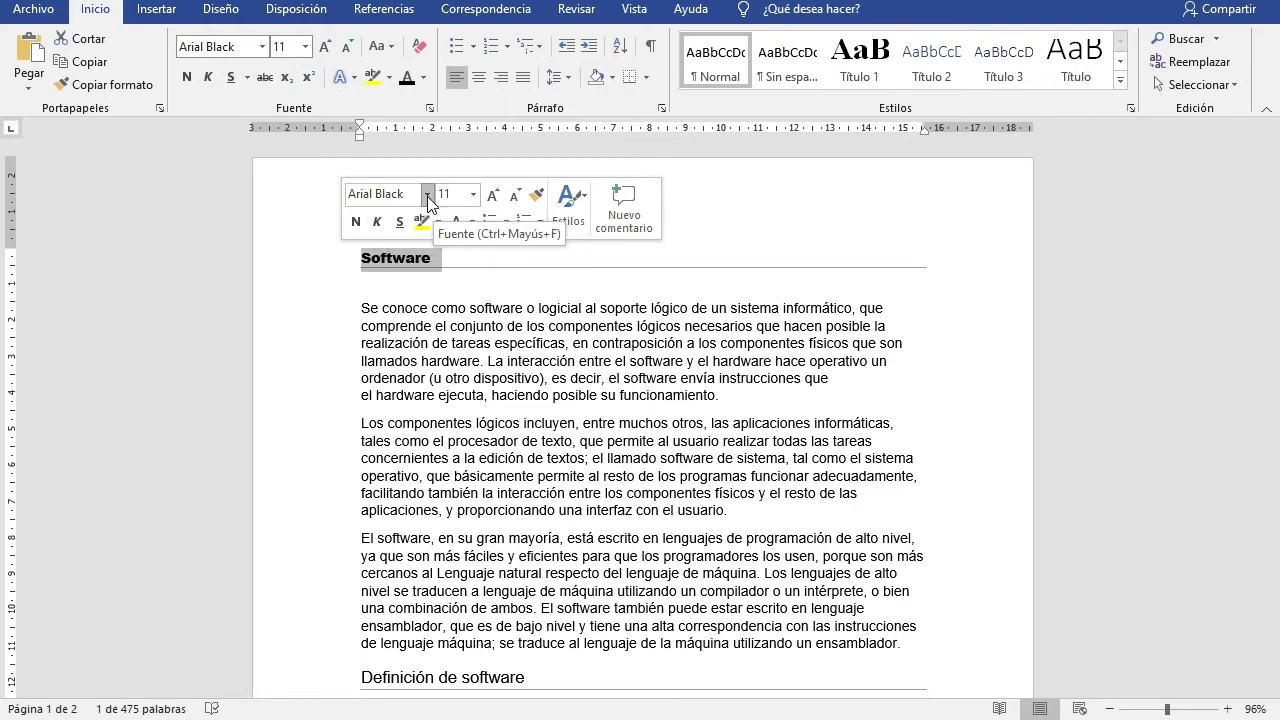
left_click(474, 197)
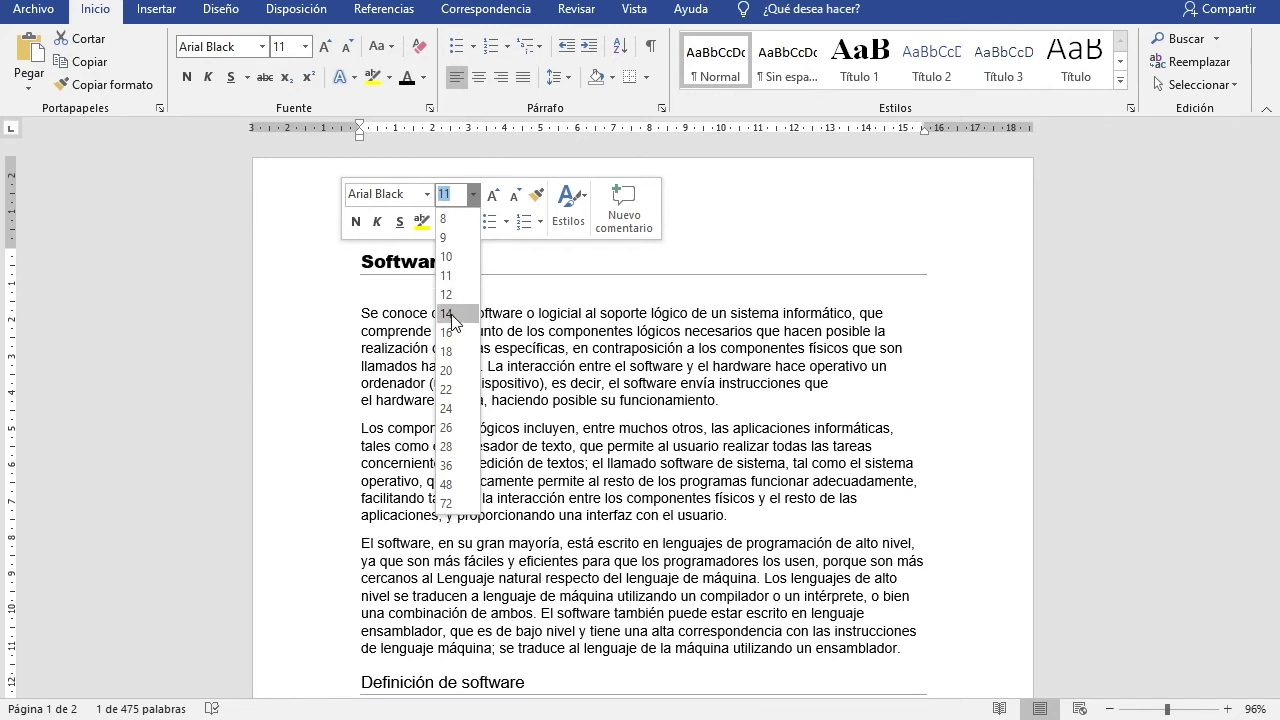
left_click(447, 332)
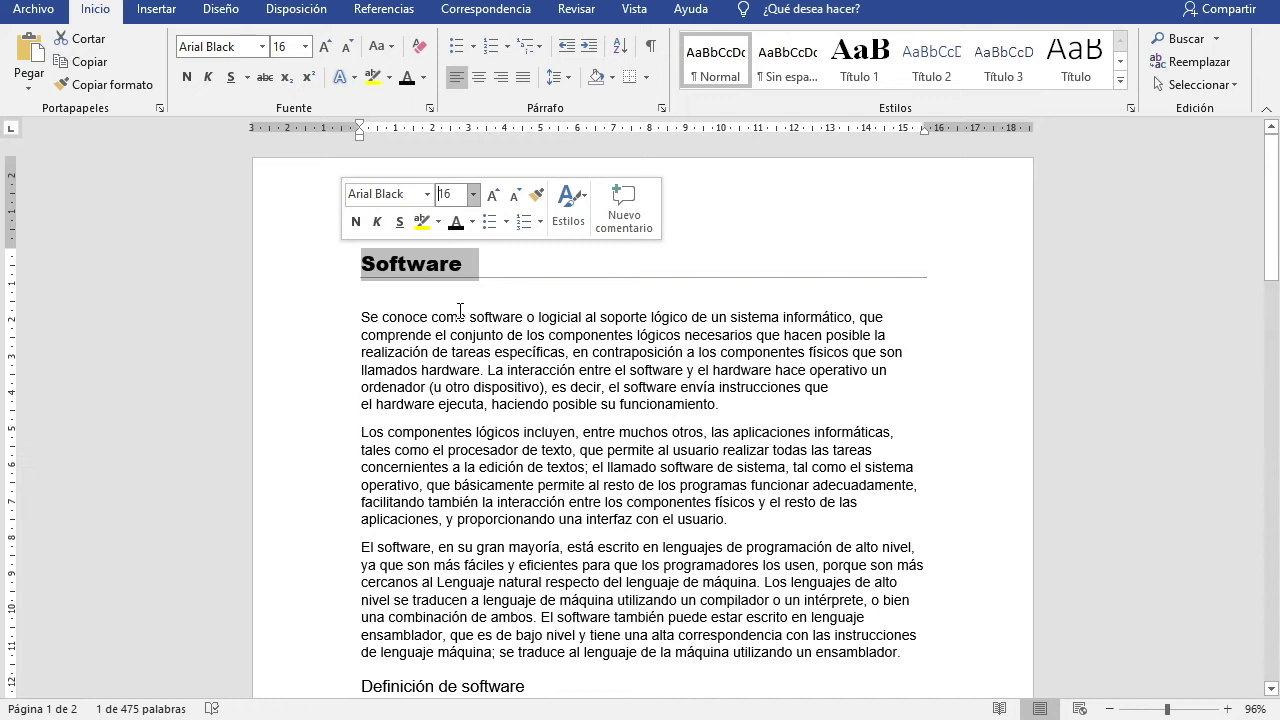
left_click(420, 415)
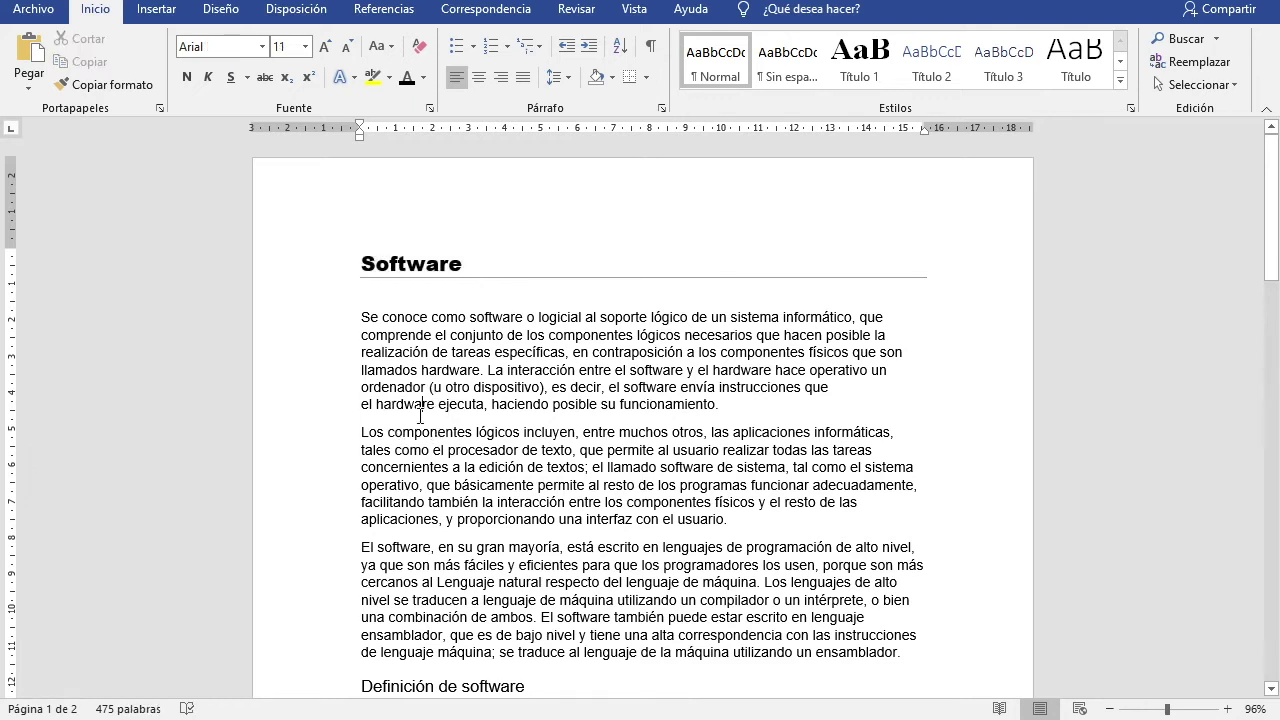
- Set the font size of the "Definición de software" heading to 16
scroll(420, 415, "down", 3)
left_click(387, 502)
left_click_drag(387, 502, 358, 501)
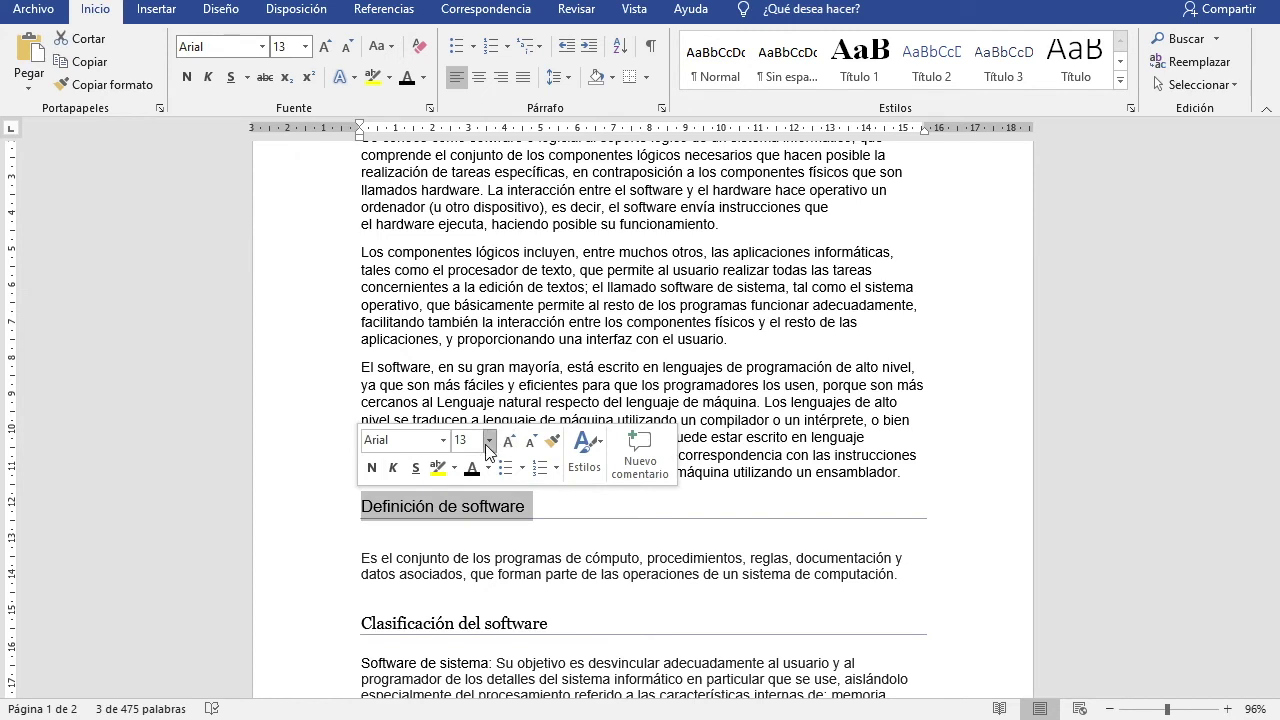
left_click(488, 441)
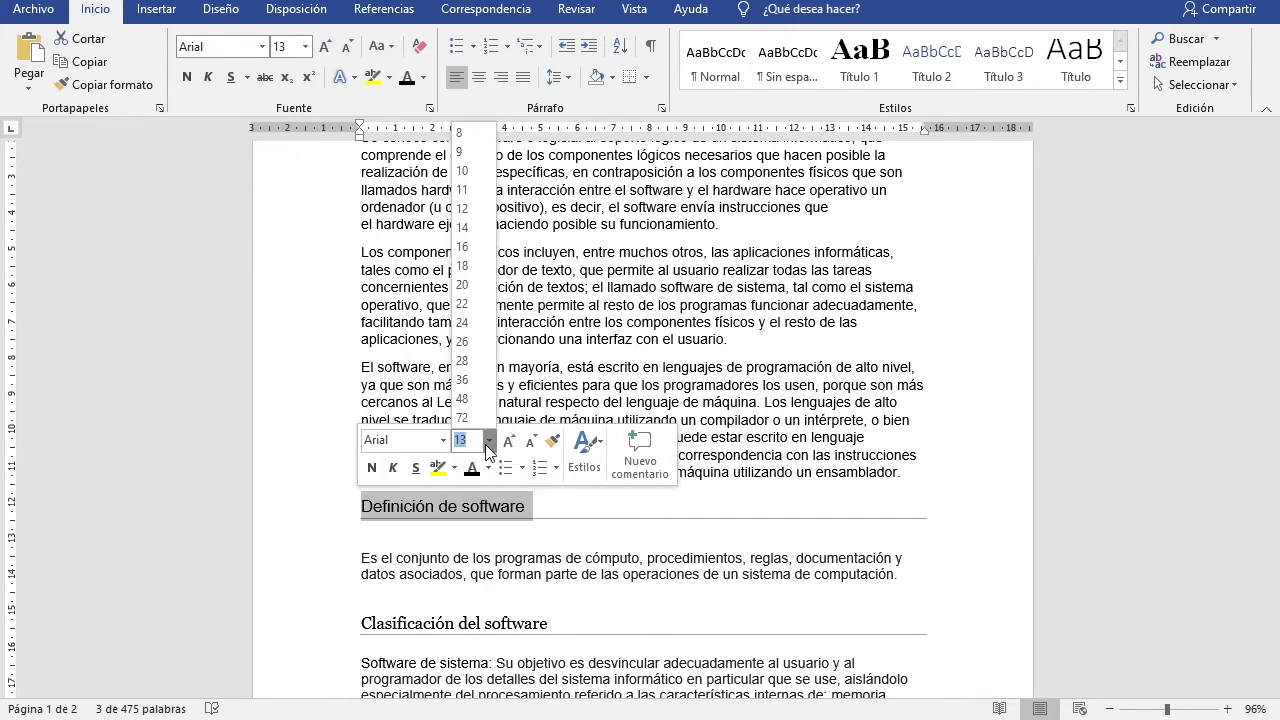
left_click(462, 246)
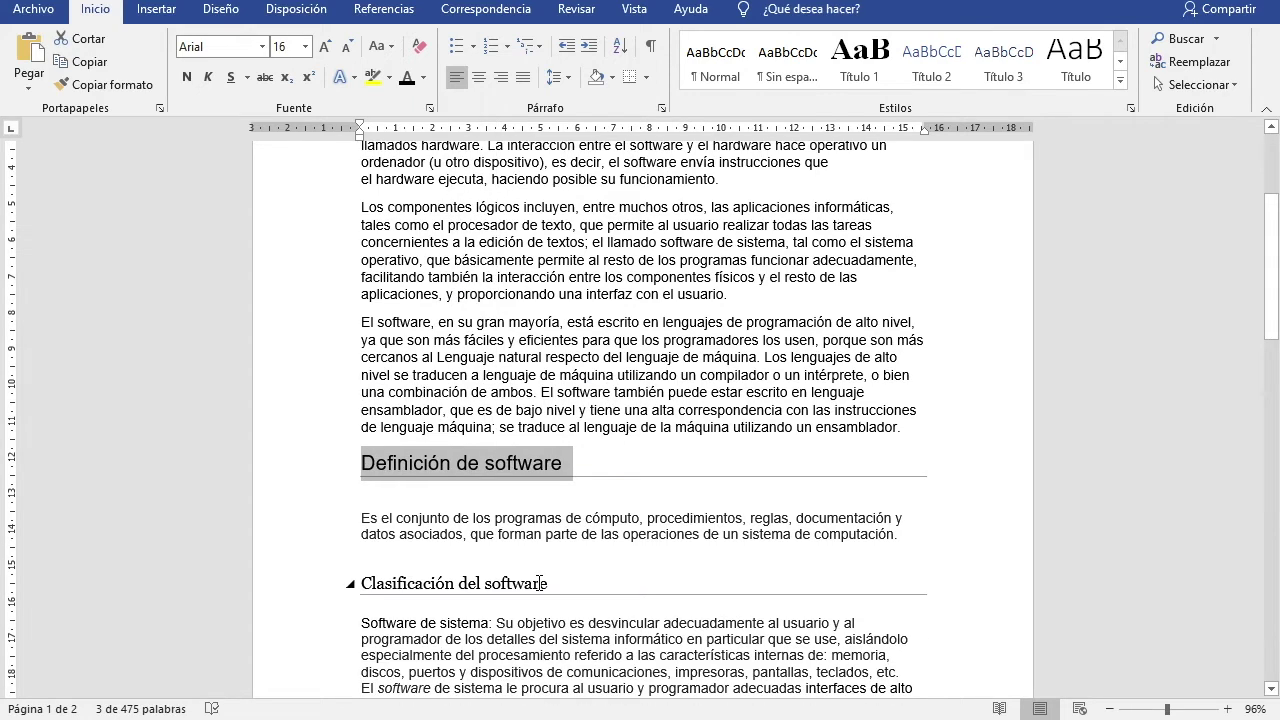
- Color the text of the first paragraph under the "Software" heading standard red
scroll(494, 424, "up", 4)
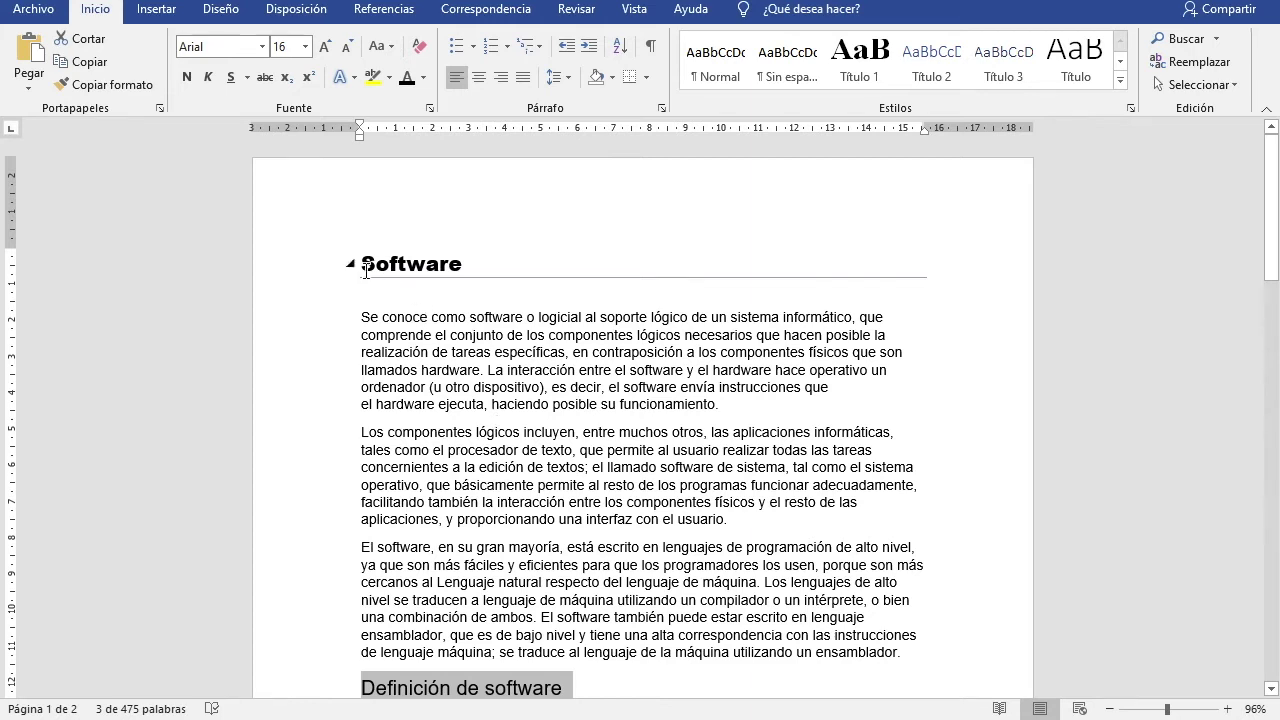
left_click_drag(358, 318, 722, 408)
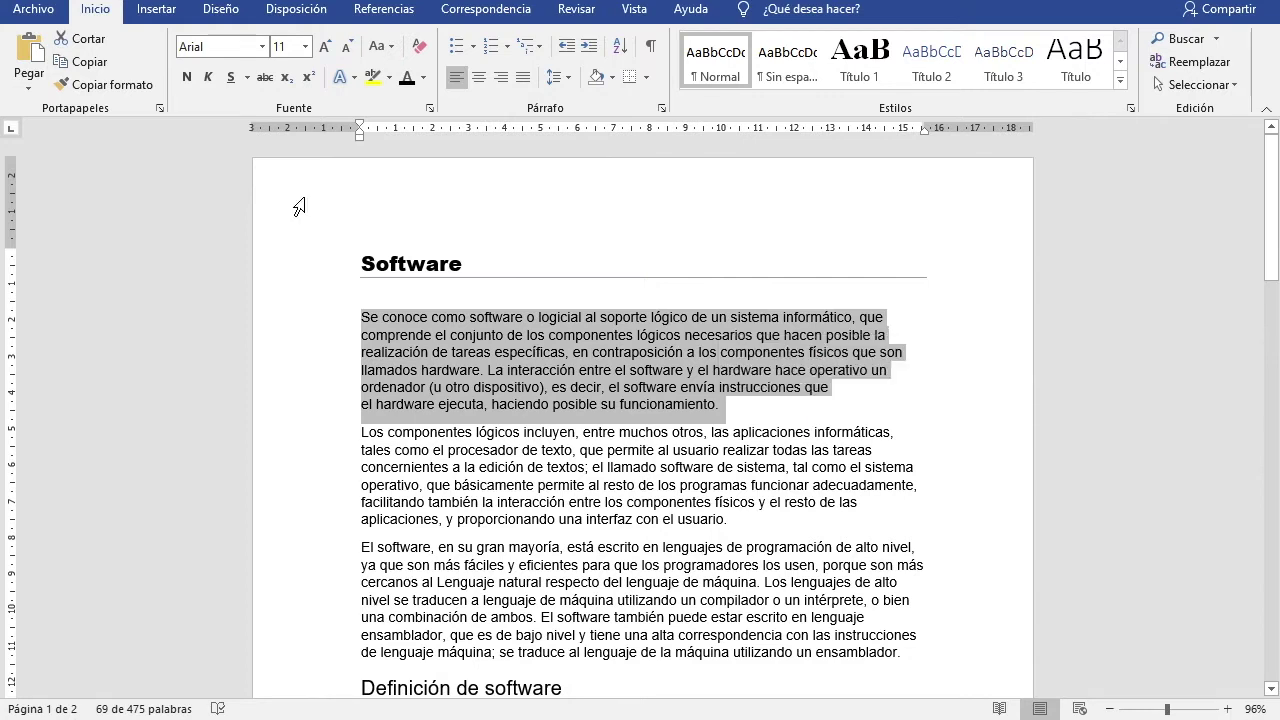
left_click(424, 80)
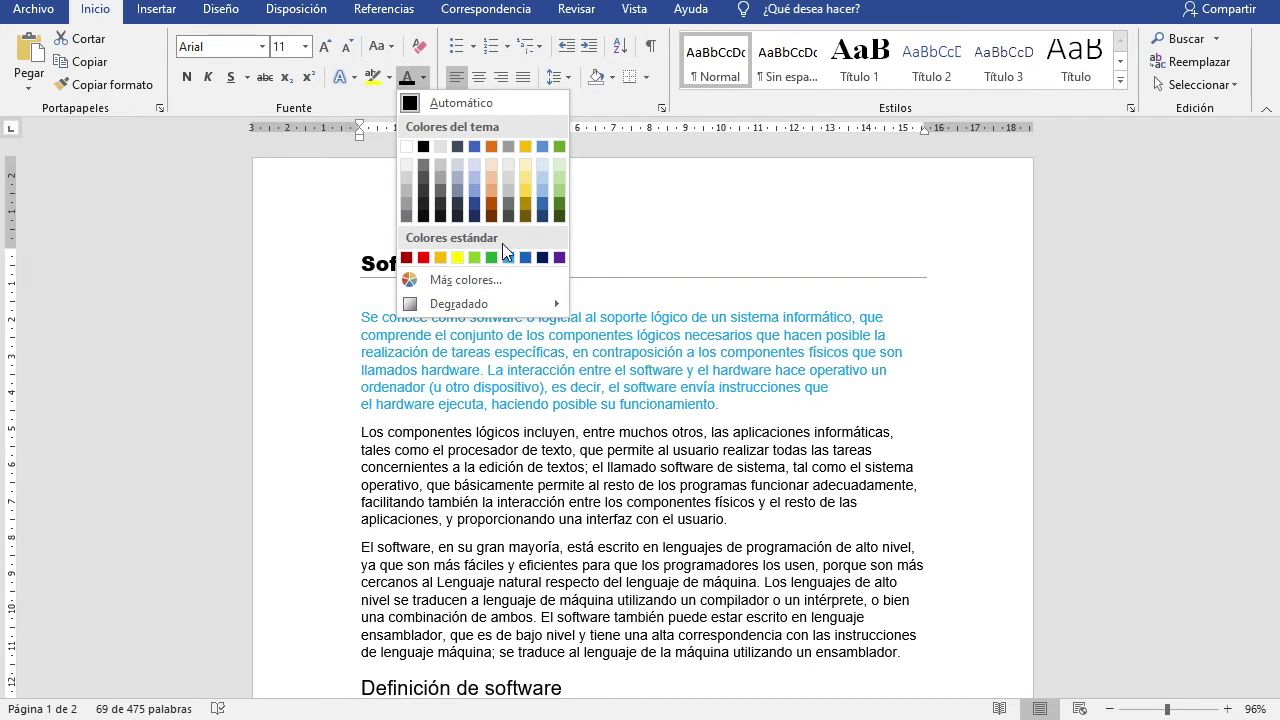
left_click(424, 258)
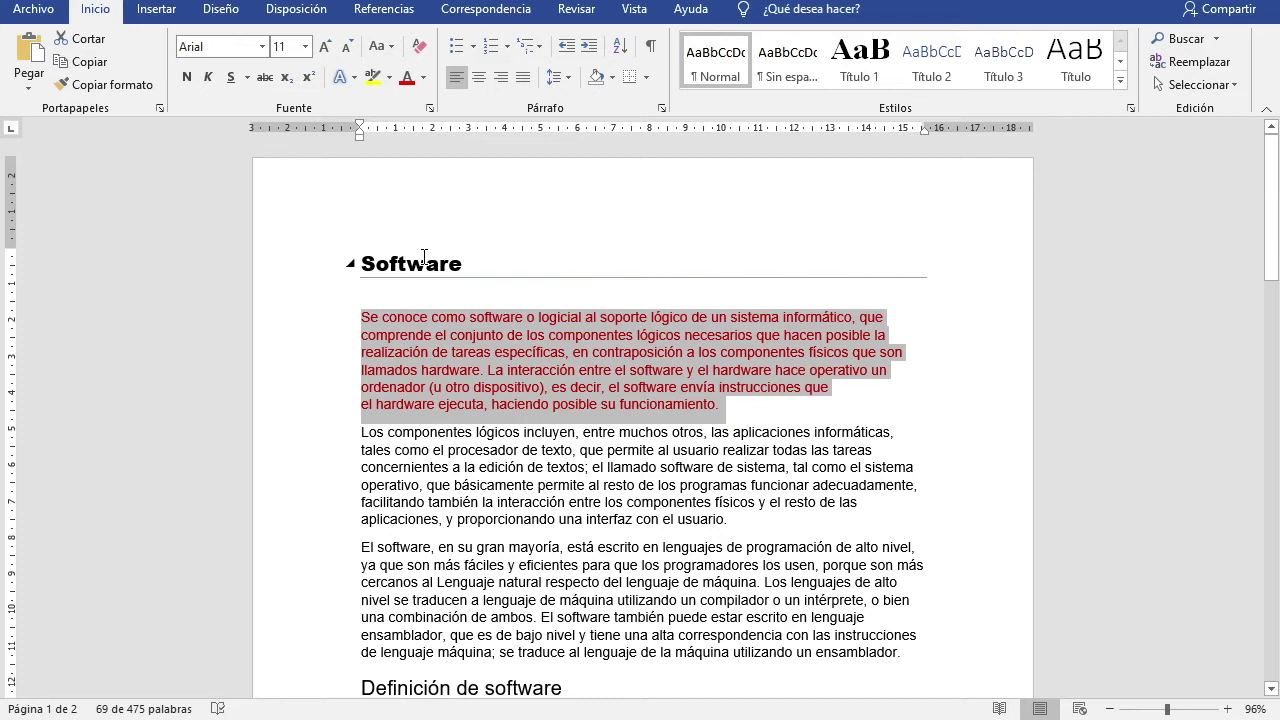
left_click(762, 399)
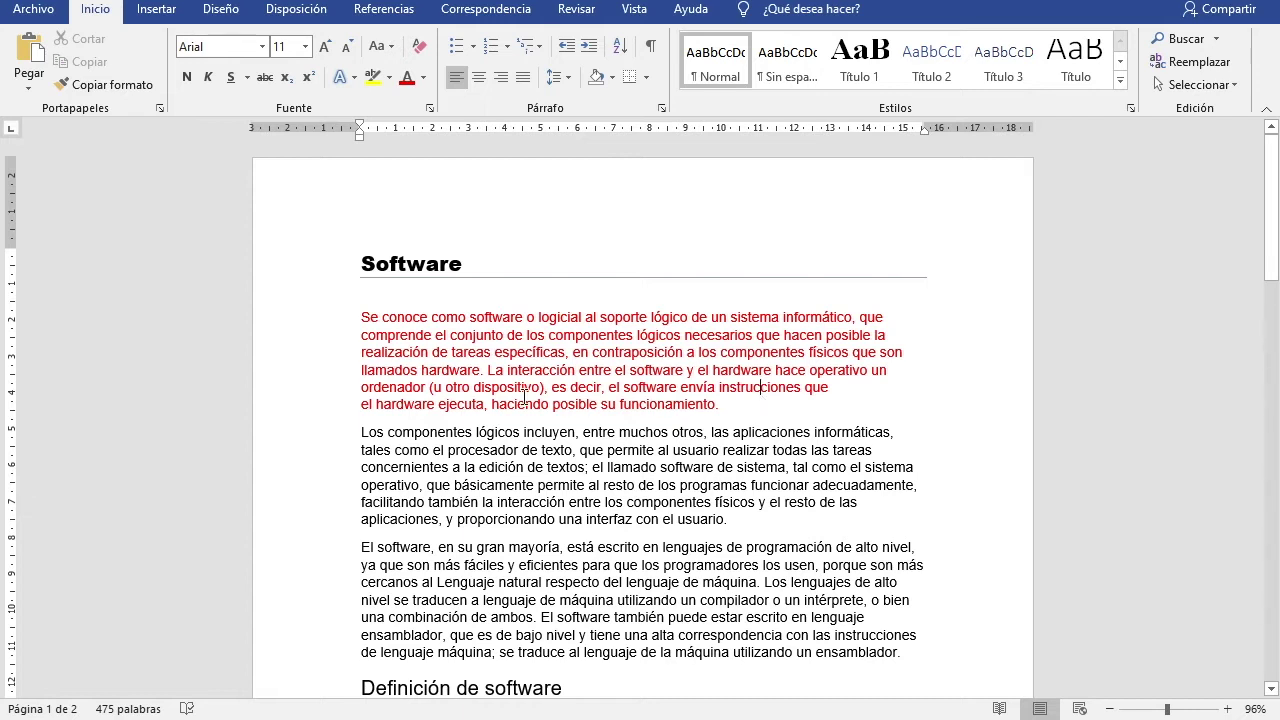
- Color the text of the second paragraph, starting "Los componentes lógicos", in a darker shade of the theme blue
left_click_drag(361, 434, 735, 520)
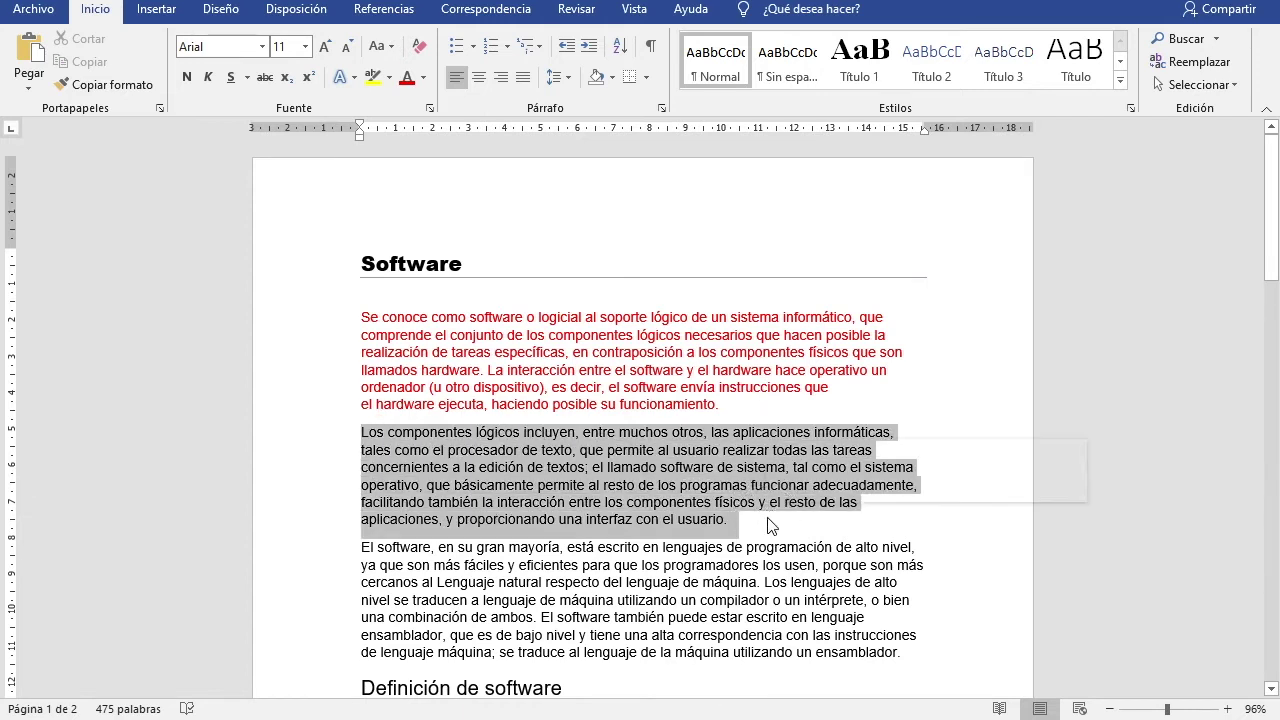
left_click(423, 77)
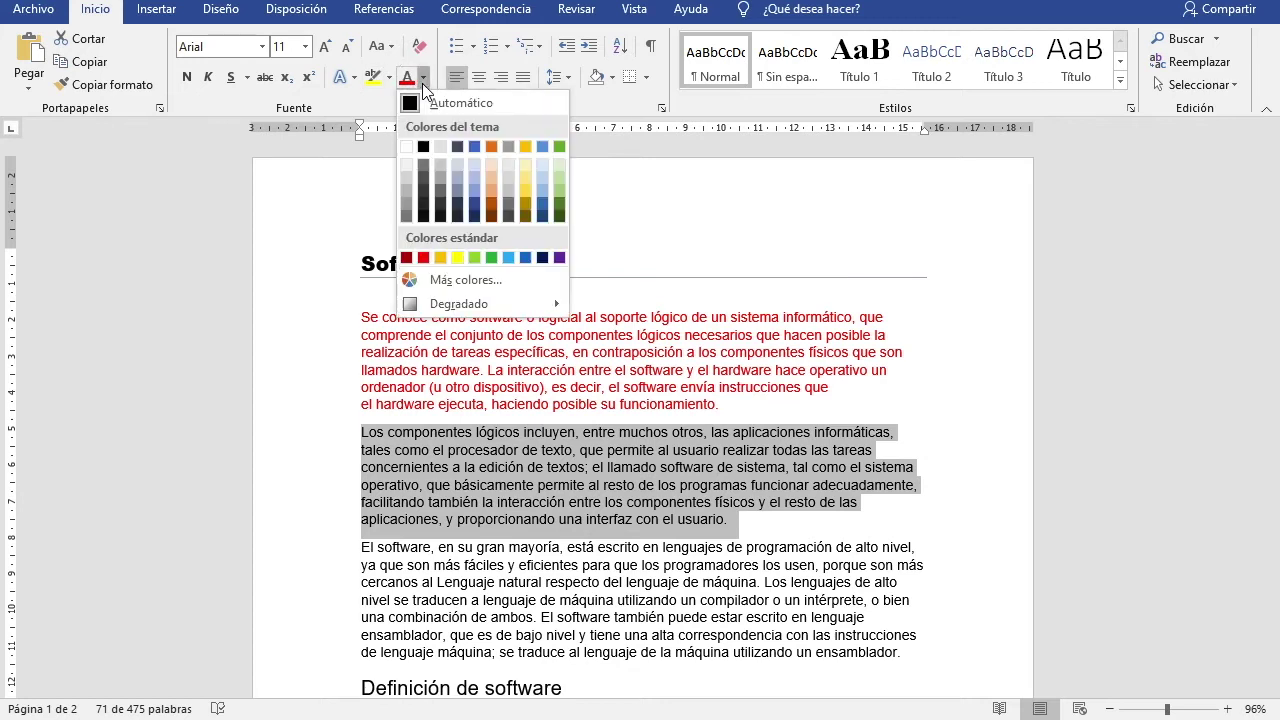
left_click(543, 201)
- Color the text of the third paragraph, starting "El software, en su gran mayoría", in a darker shade of the theme green
scroll(509, 364, "down", 2)
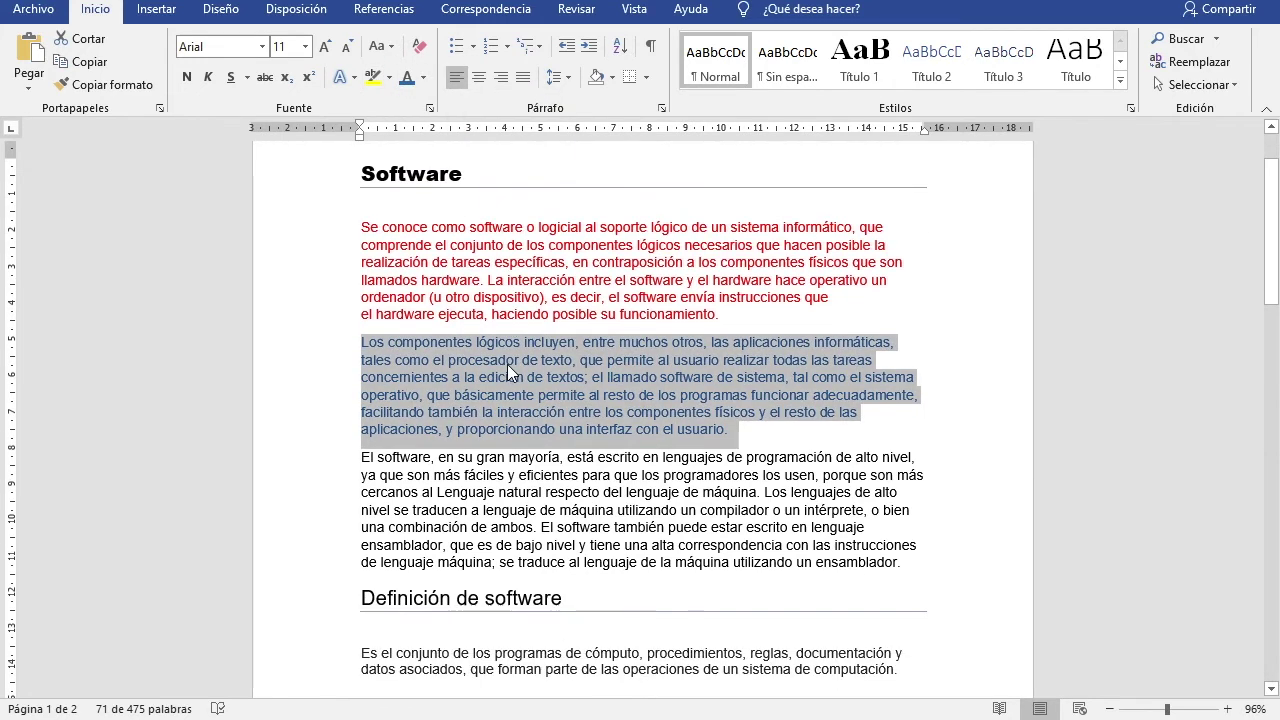
left_click_drag(361, 457, 905, 565)
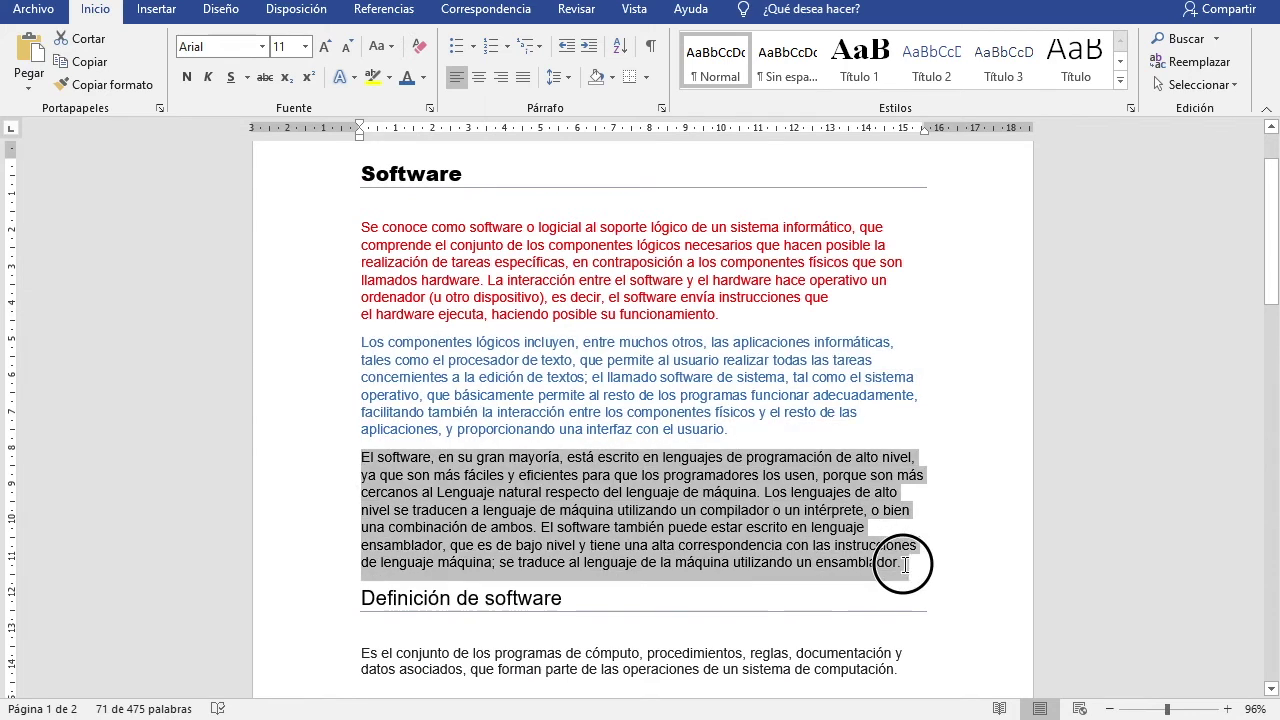
left_click(424, 82)
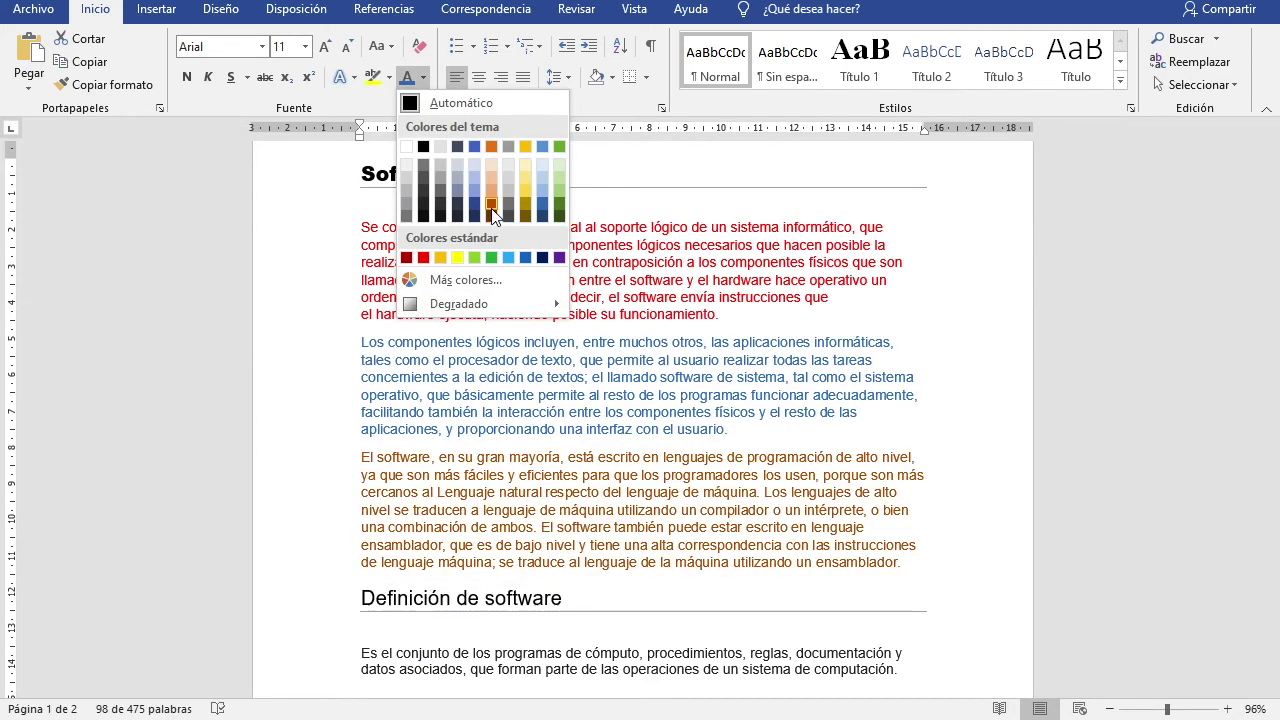
left_click(559, 206)
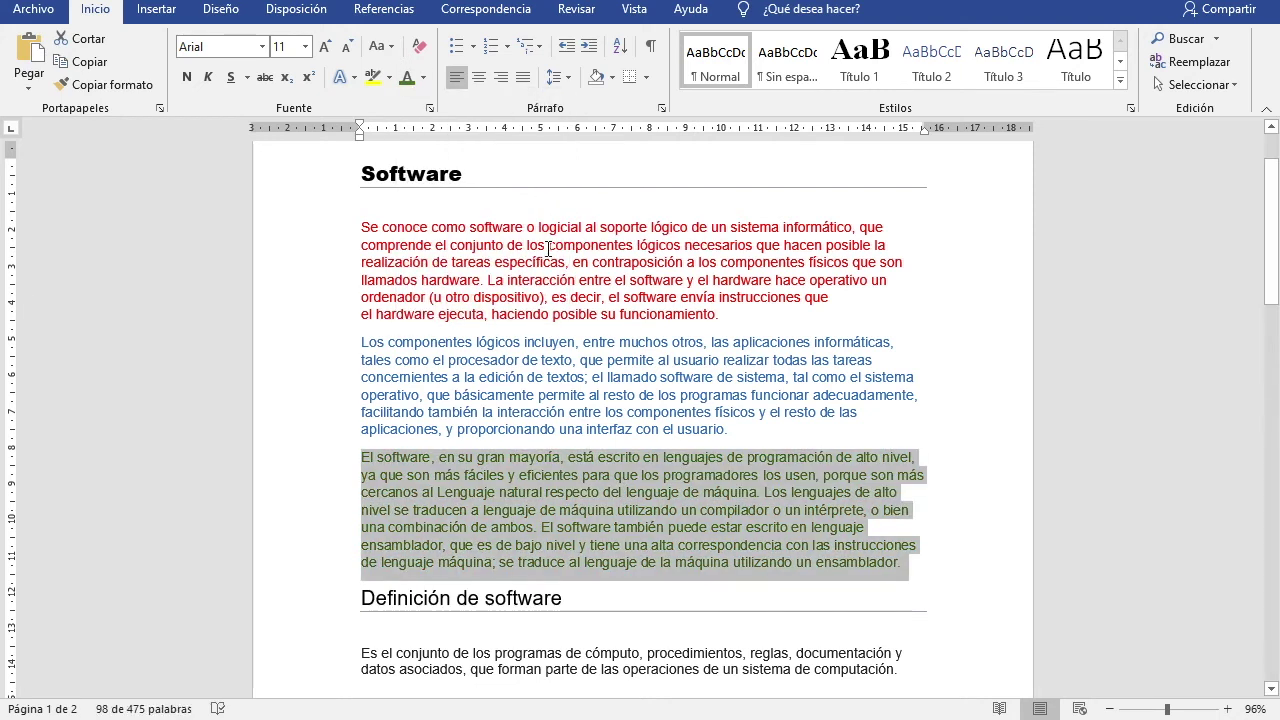
left_click(548, 249)
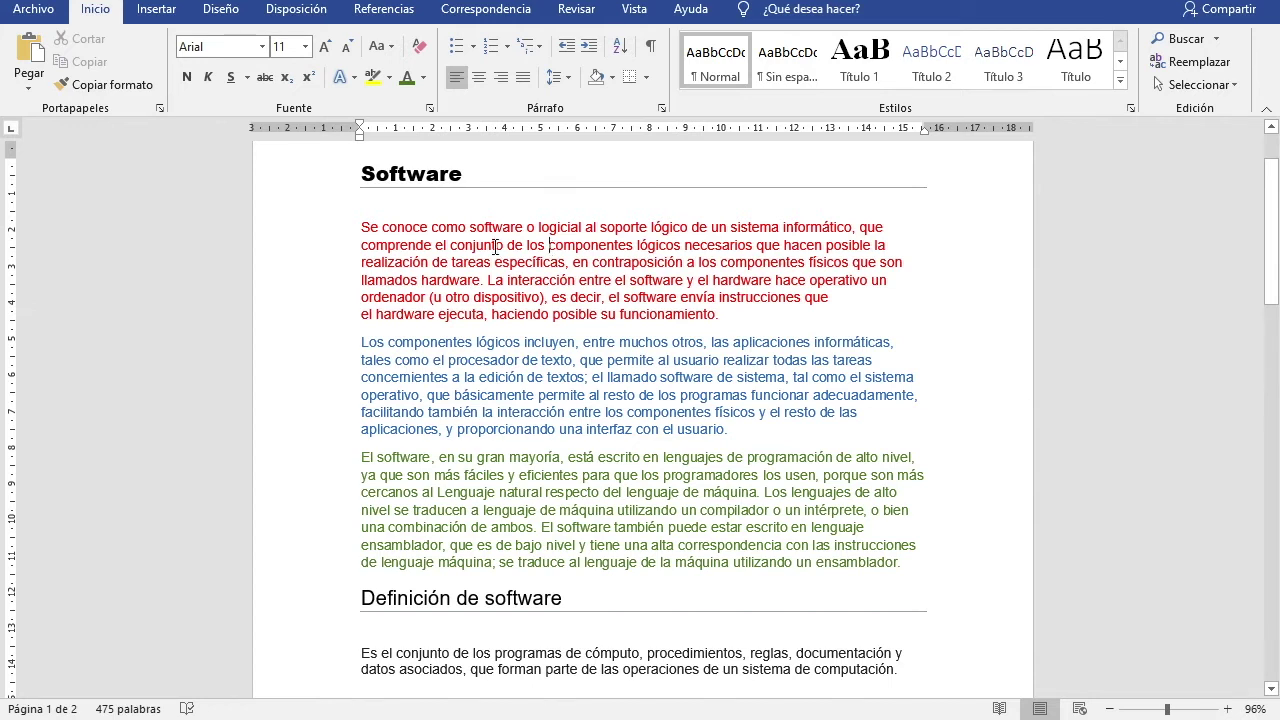
scroll(475, 302, "down", 1)
scroll(475, 302, "up", 3)
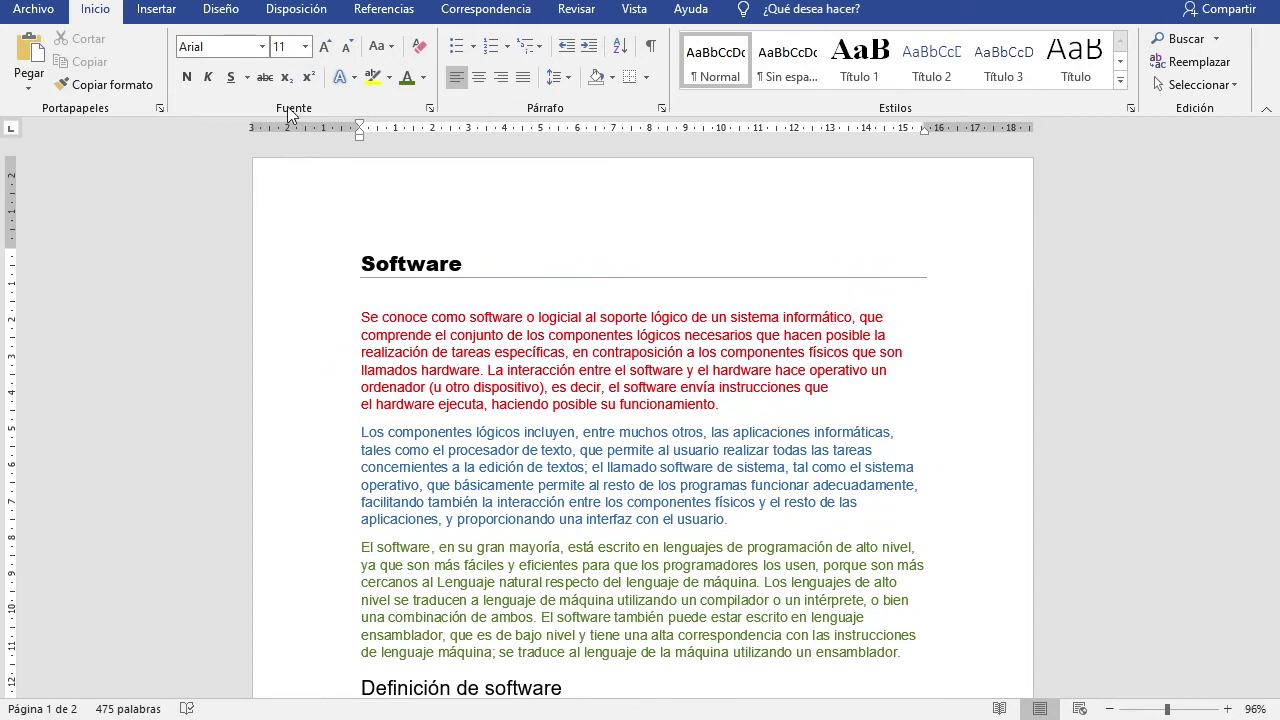
left_click(186, 80)
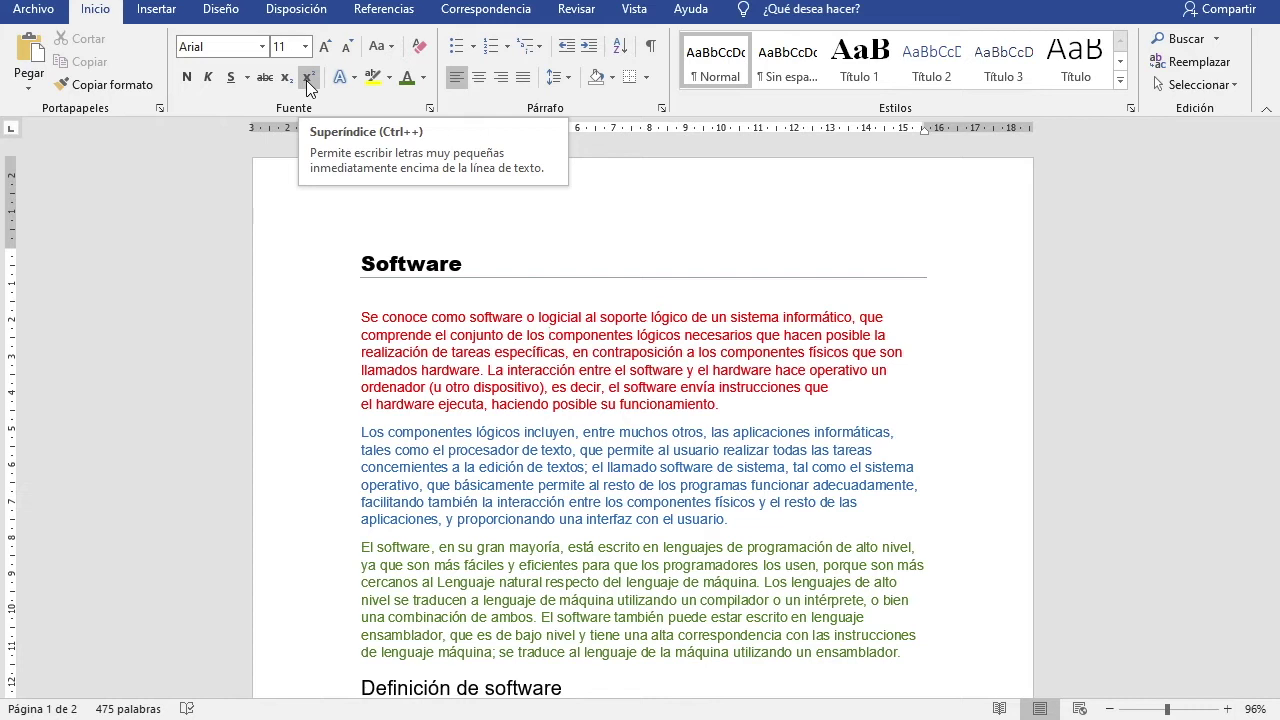
- Make the "Definición de software" heading bold
scroll(543, 600, "down", 1)
triple_click(543, 640)
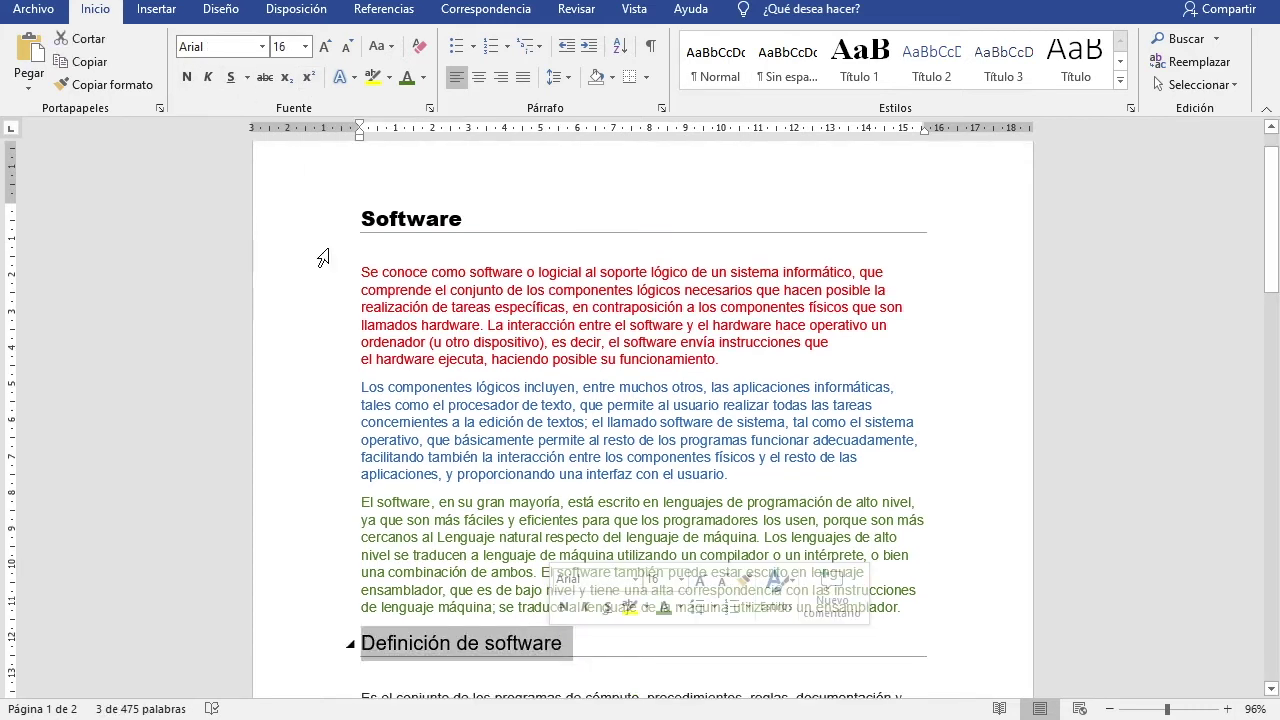
left_click(192, 78)
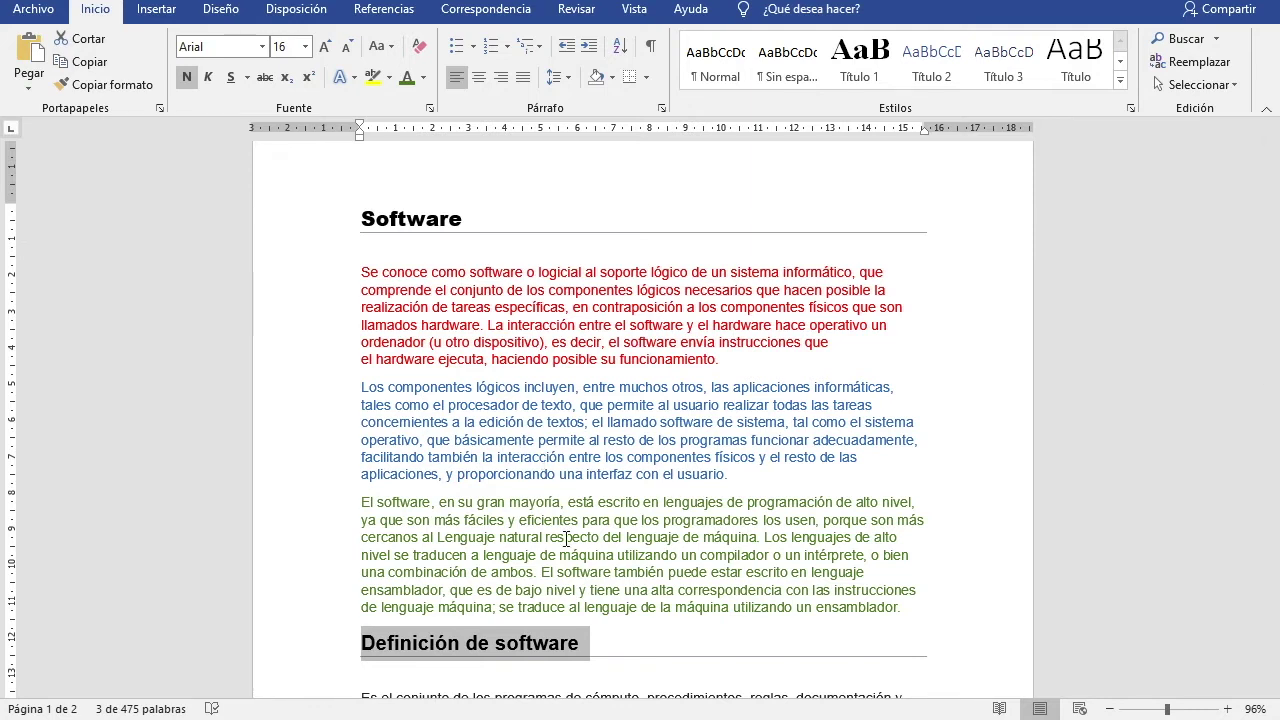
- Italicize the red first paragraph under the "Software" heading
left_click_drag(362, 273, 755, 377)
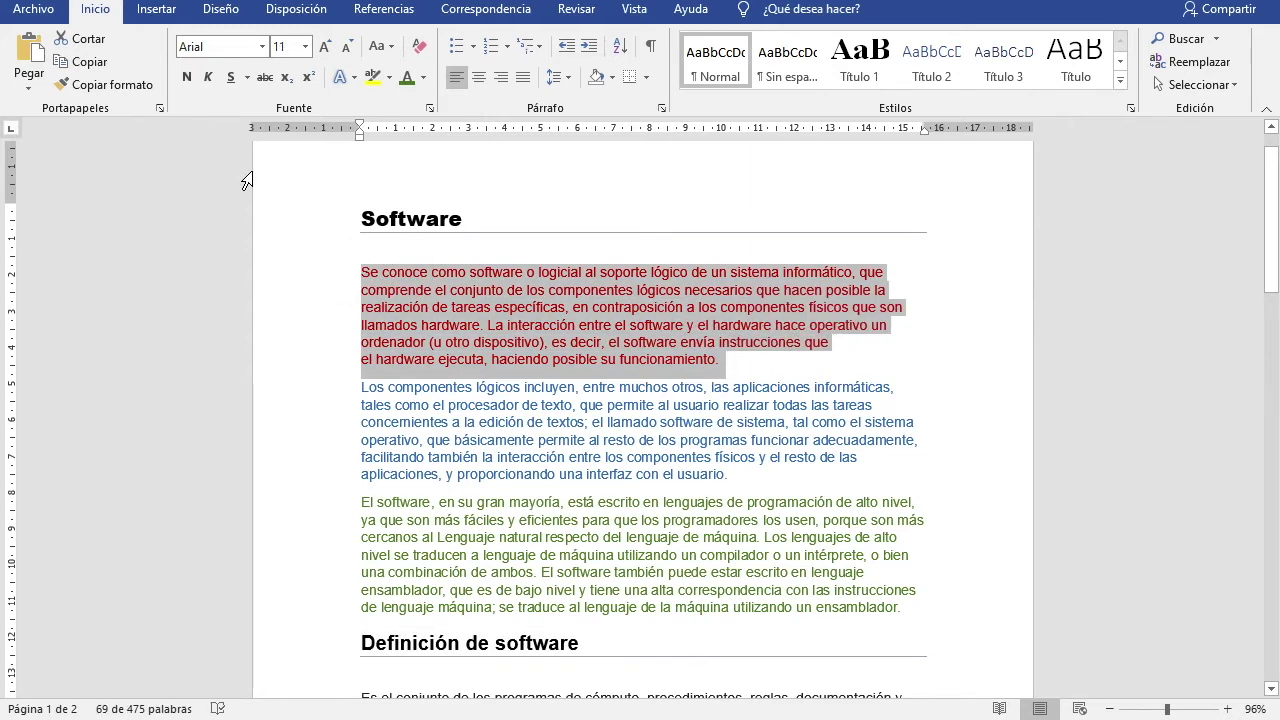
left_click(209, 82)
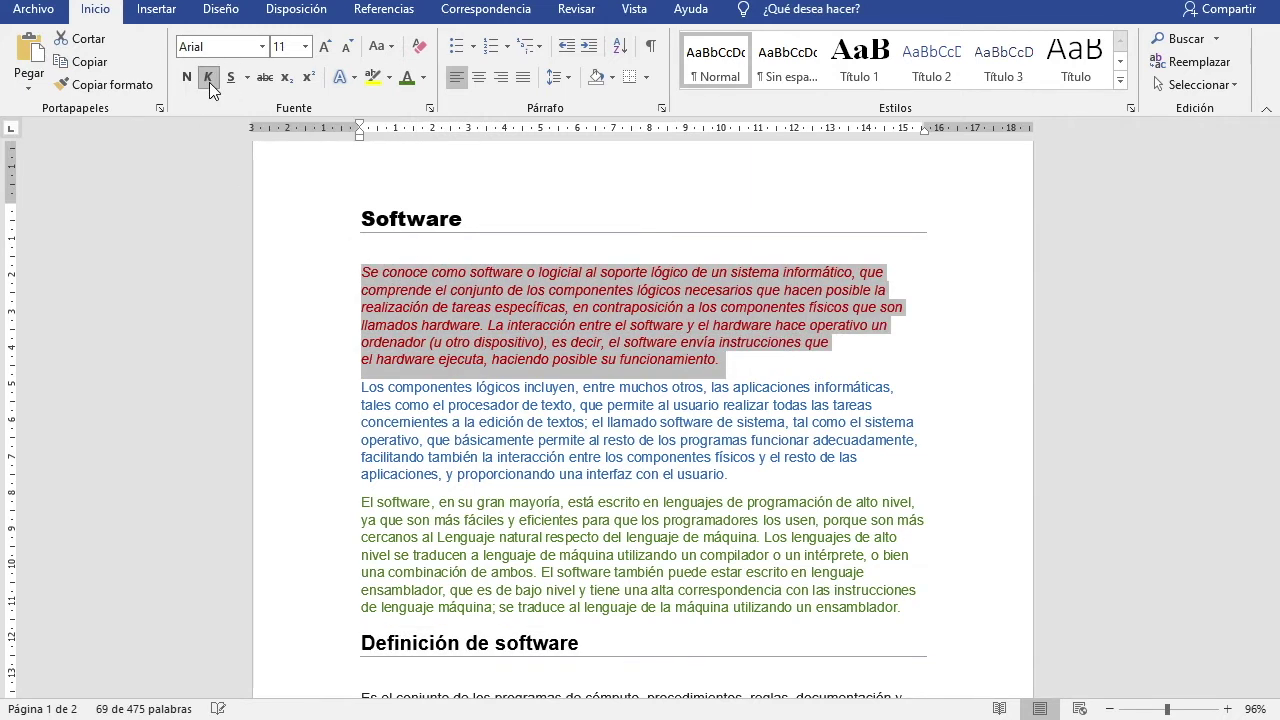
- Underline the blue second paragraph, starting "Los componentes lógicos incluyen"
left_click(557, 308)
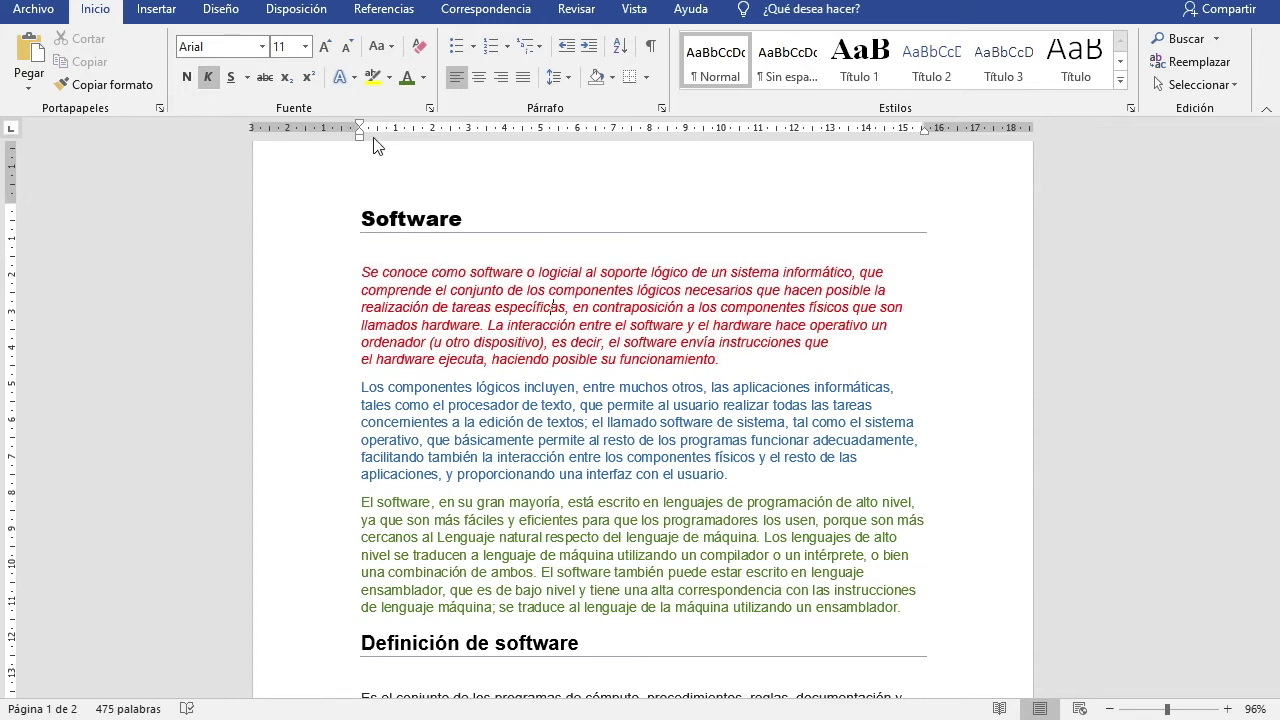
left_click(362, 389)
left_click_drag(426, 404, 735, 478)
left_click(229, 78)
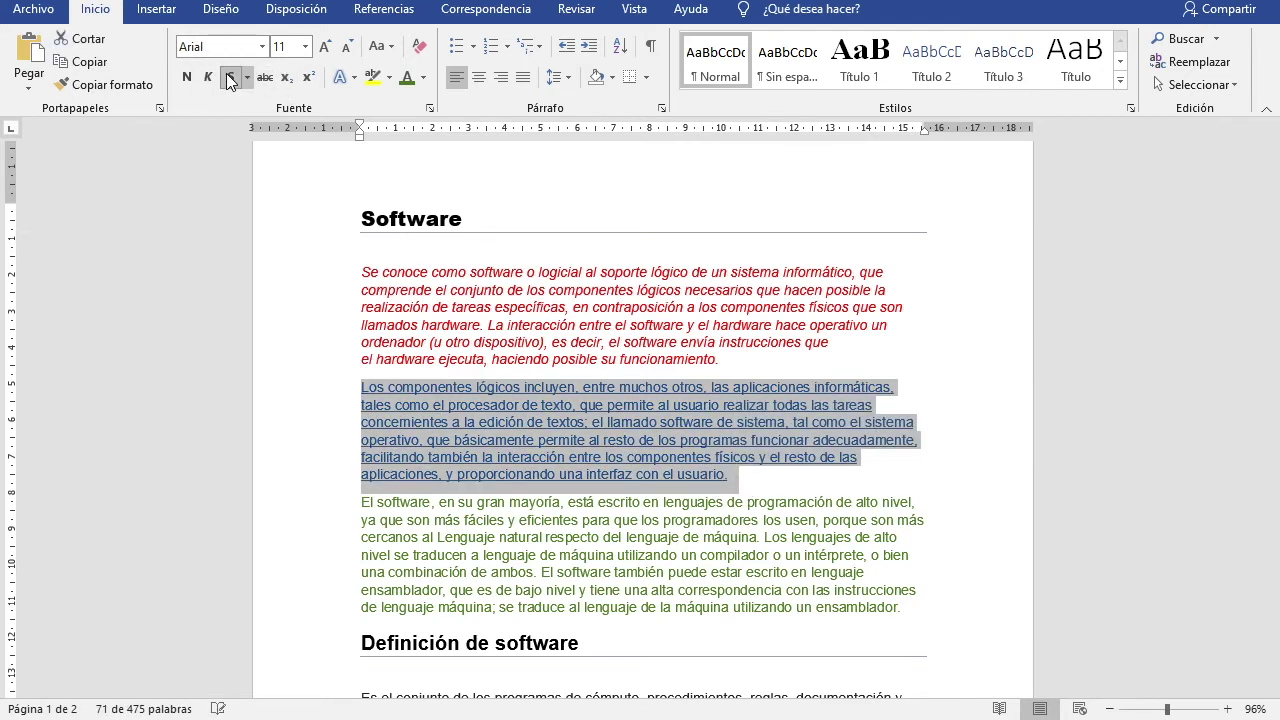
left_click(827, 499)
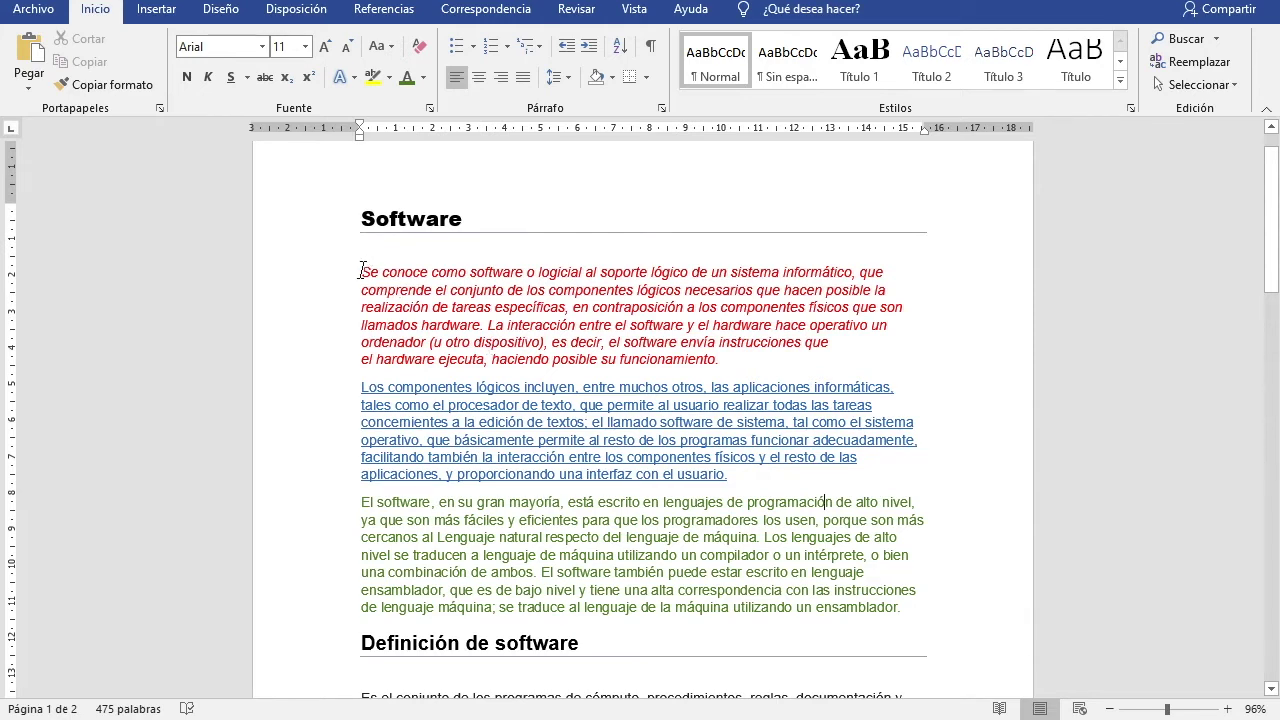
- Change the red first paragraph under the "Software" heading to all uppercase (MAYÚSCULAS)
left_click_drag(362, 271, 724, 363)
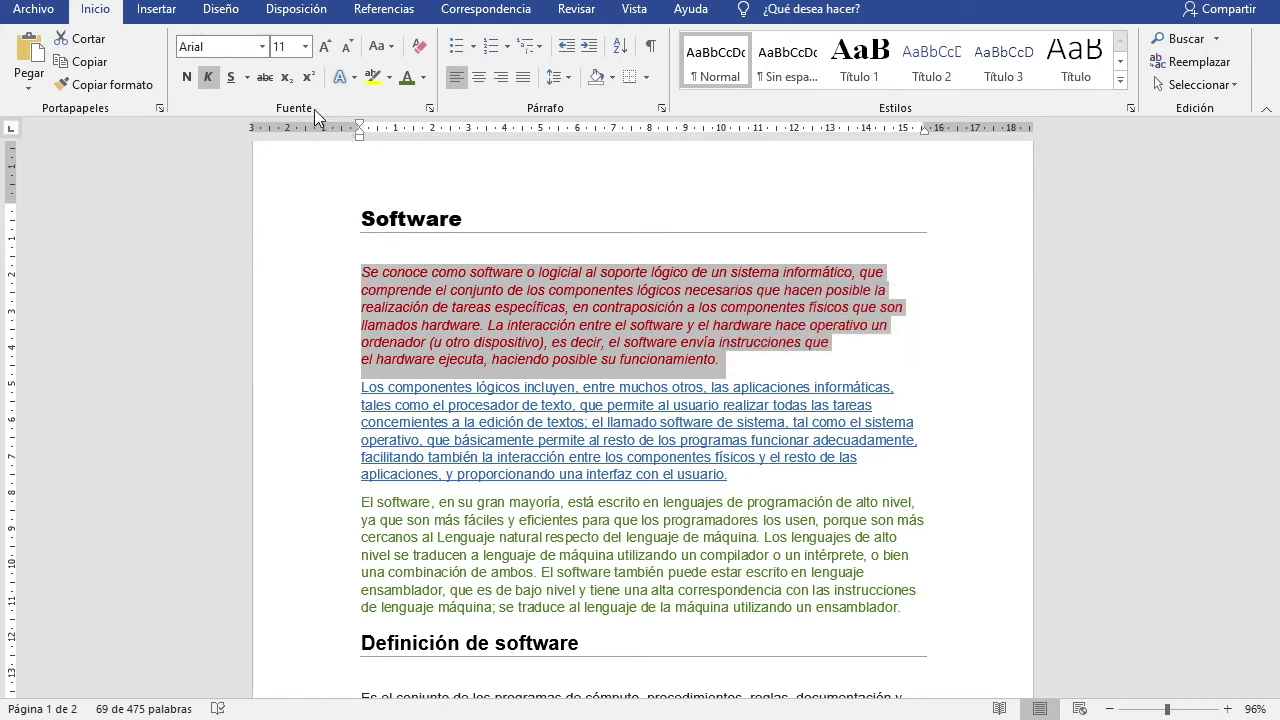
left_click(395, 47)
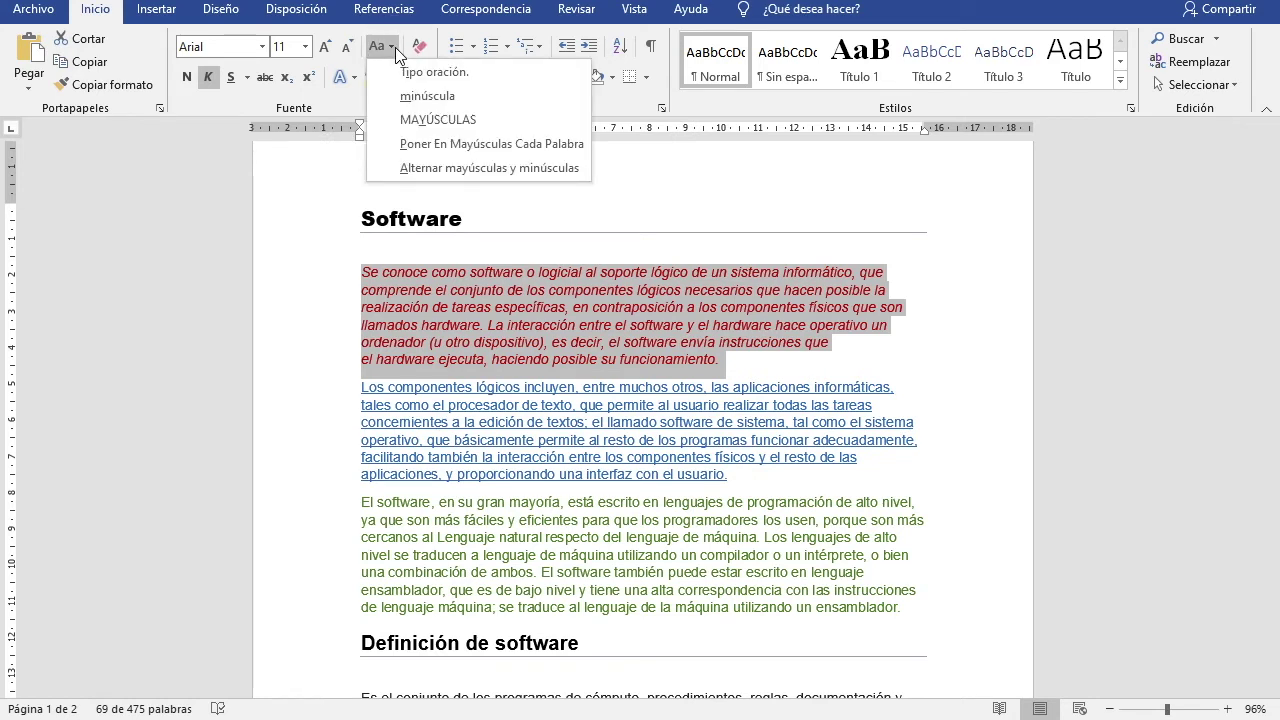
left_click(424, 121)
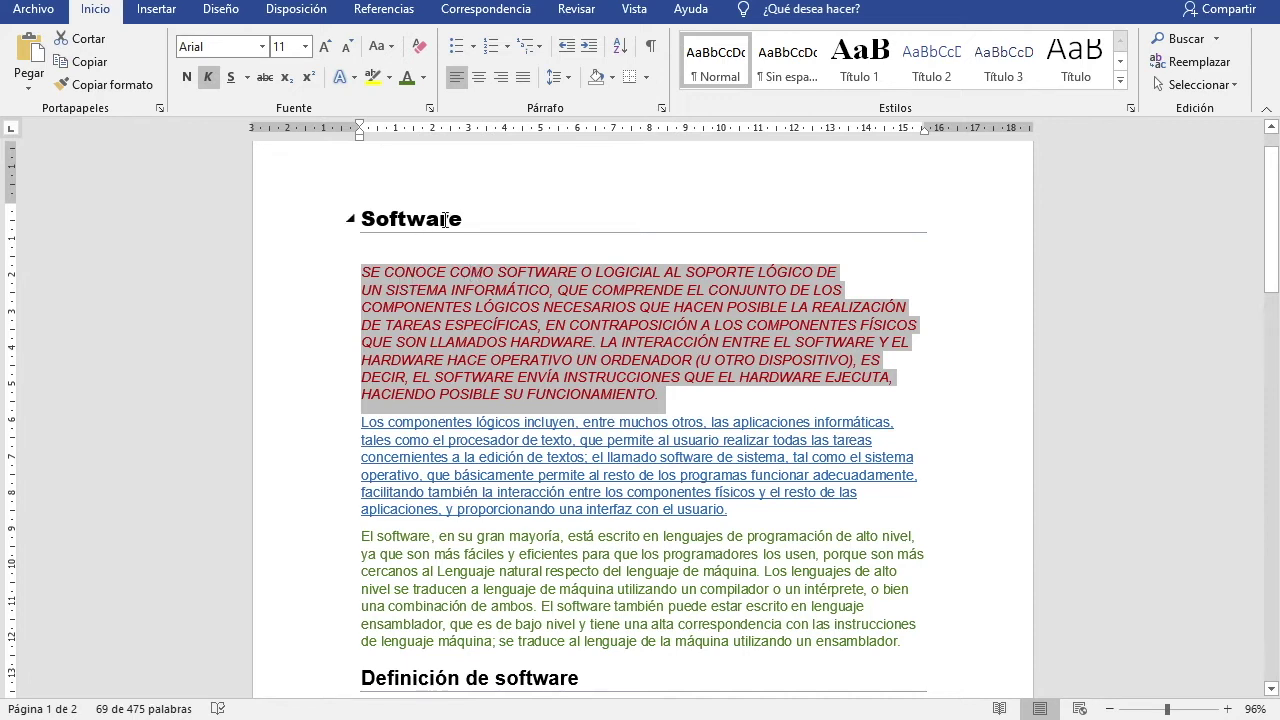
- Apply the light-blue text effect with an offset shadow to the "Software" heading
left_click(350, 216)
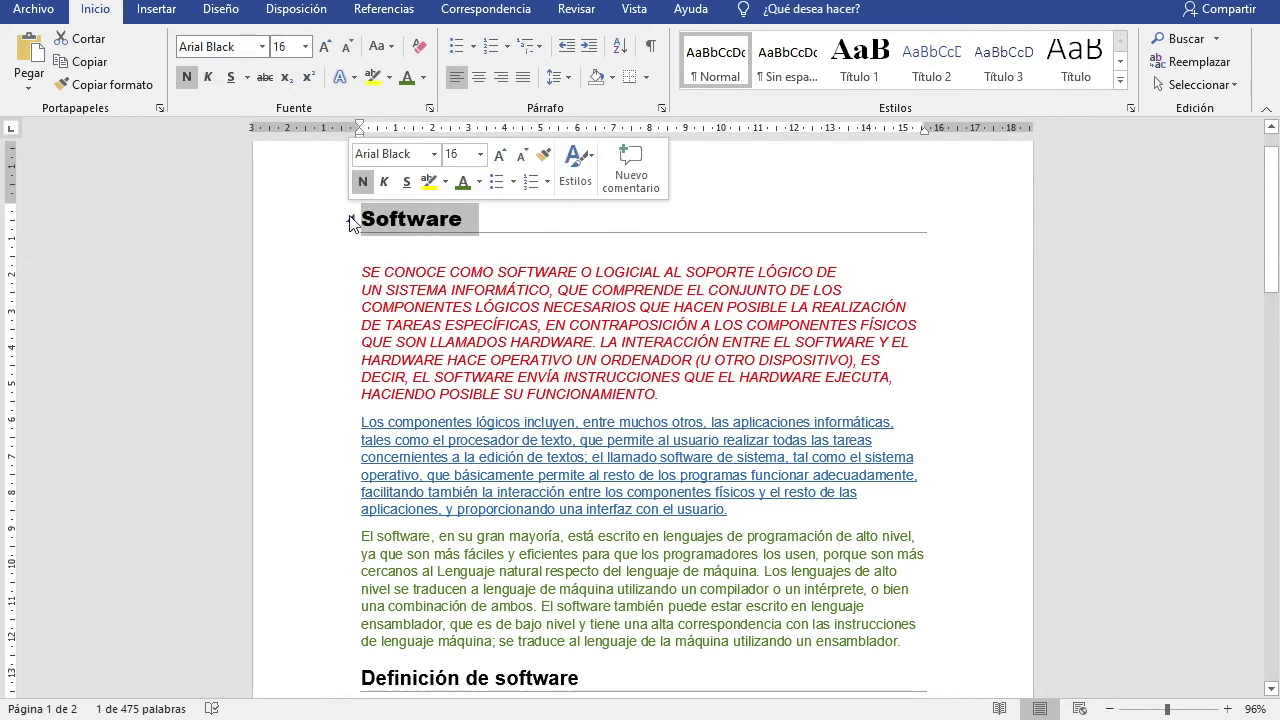
left_click(355, 79)
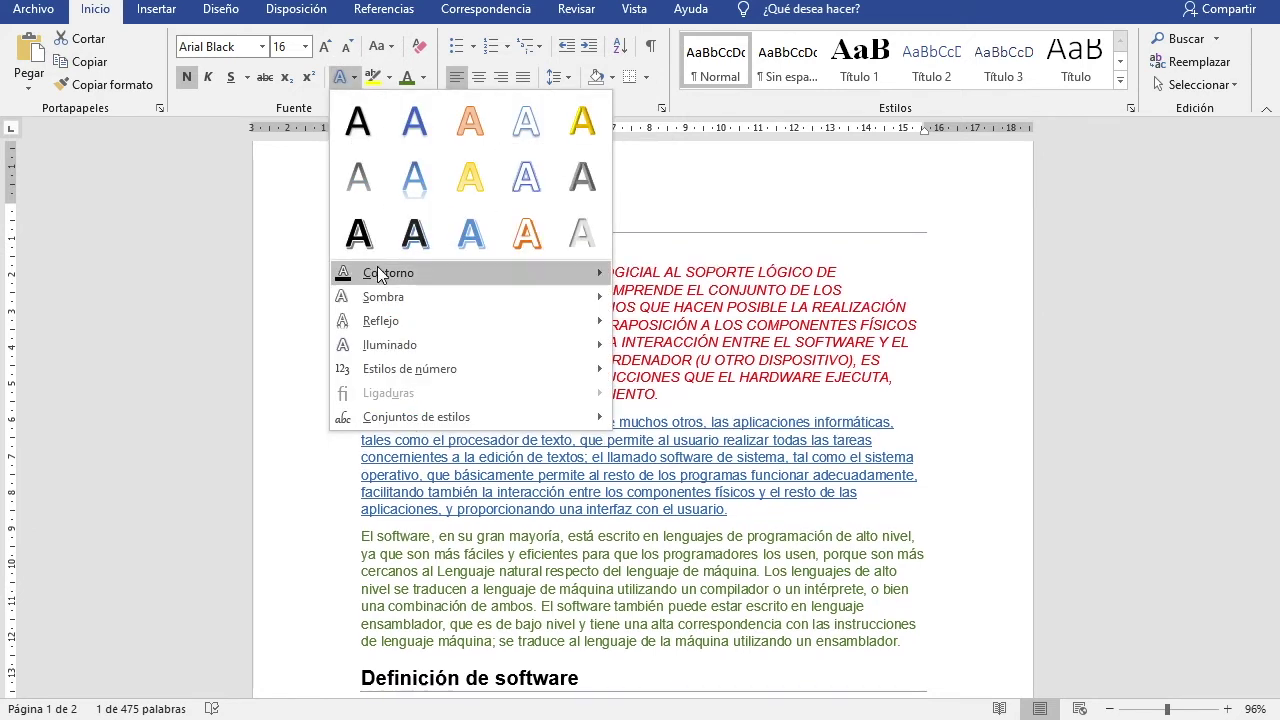
mouse_move(381, 276)
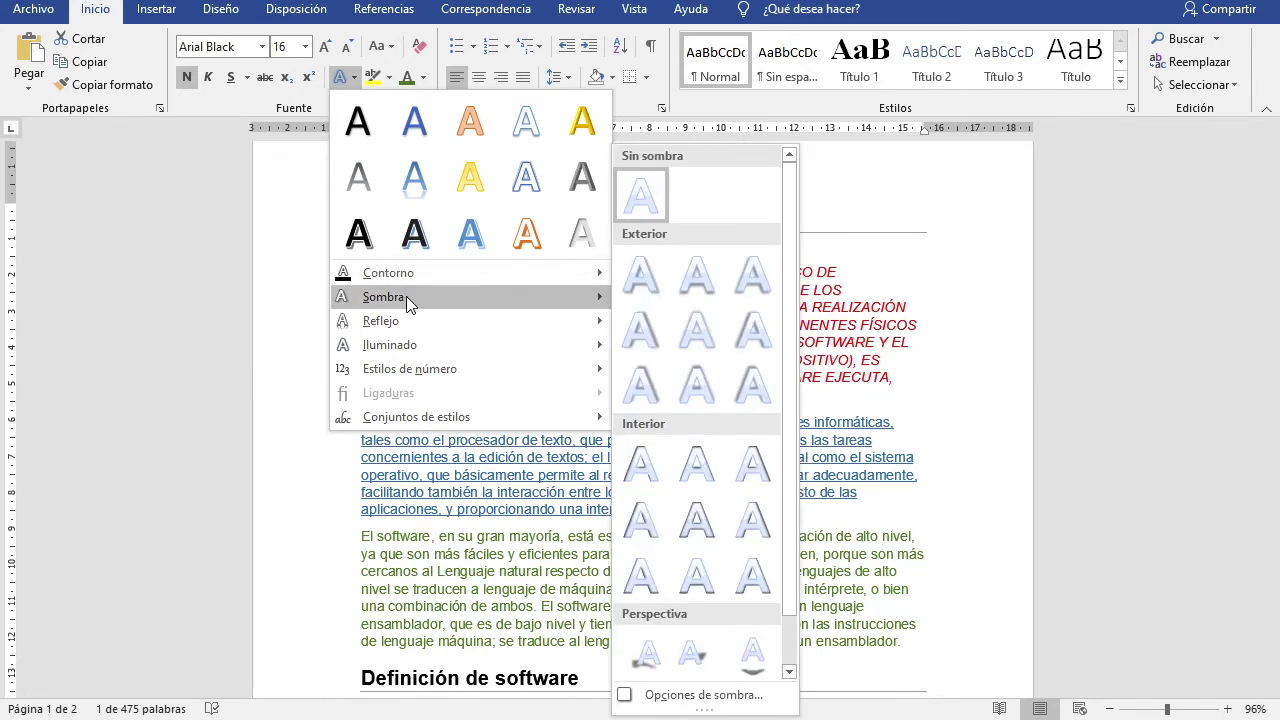
mouse_move(402, 350)
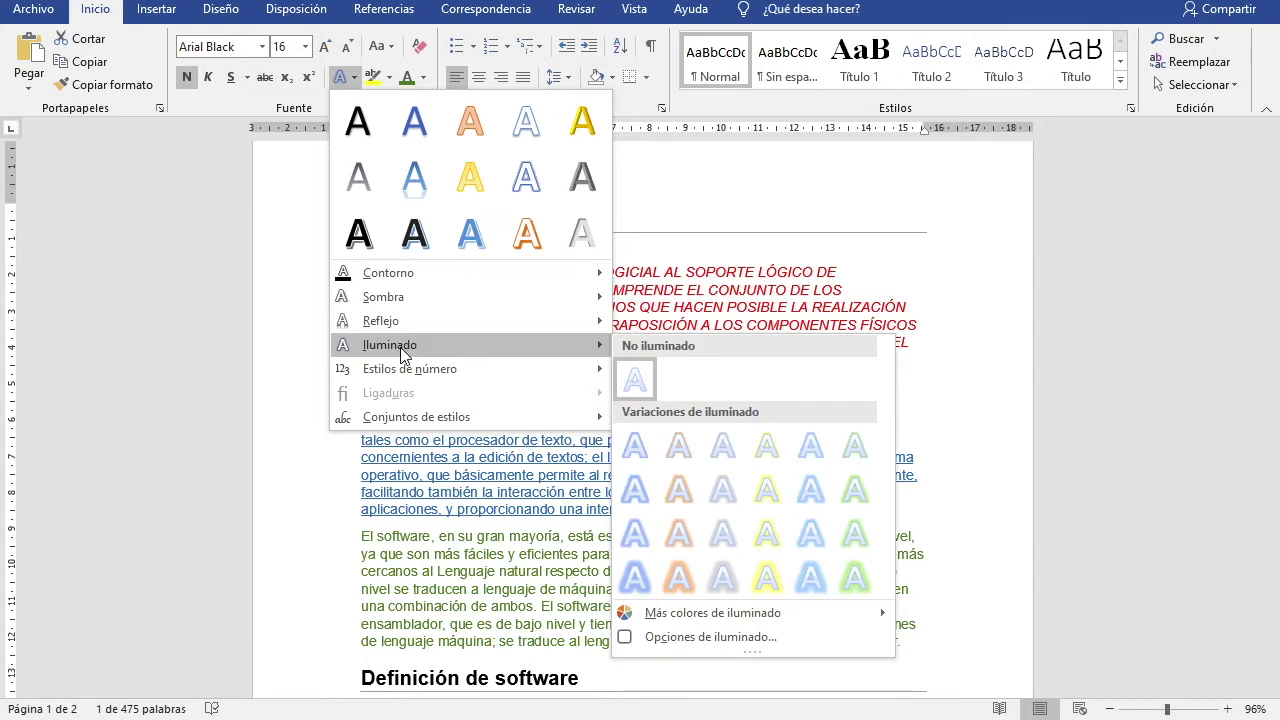
mouse_move(403, 376)
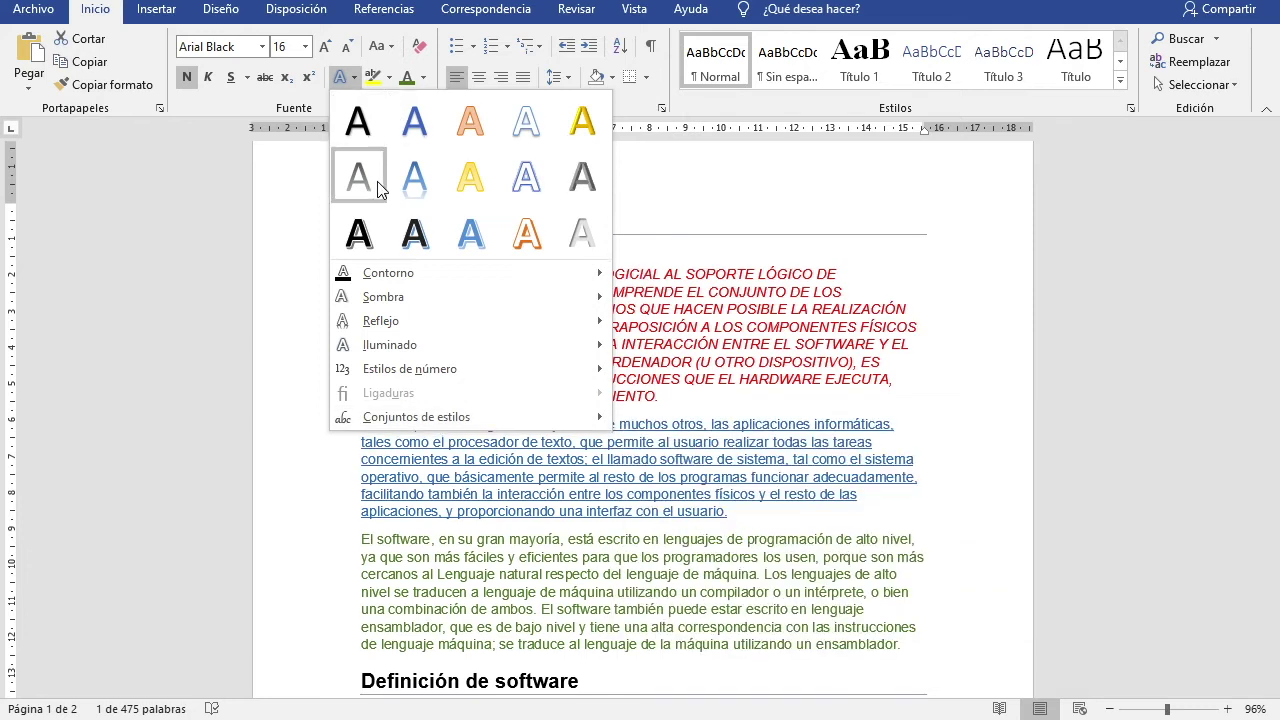
left_click(471, 234)
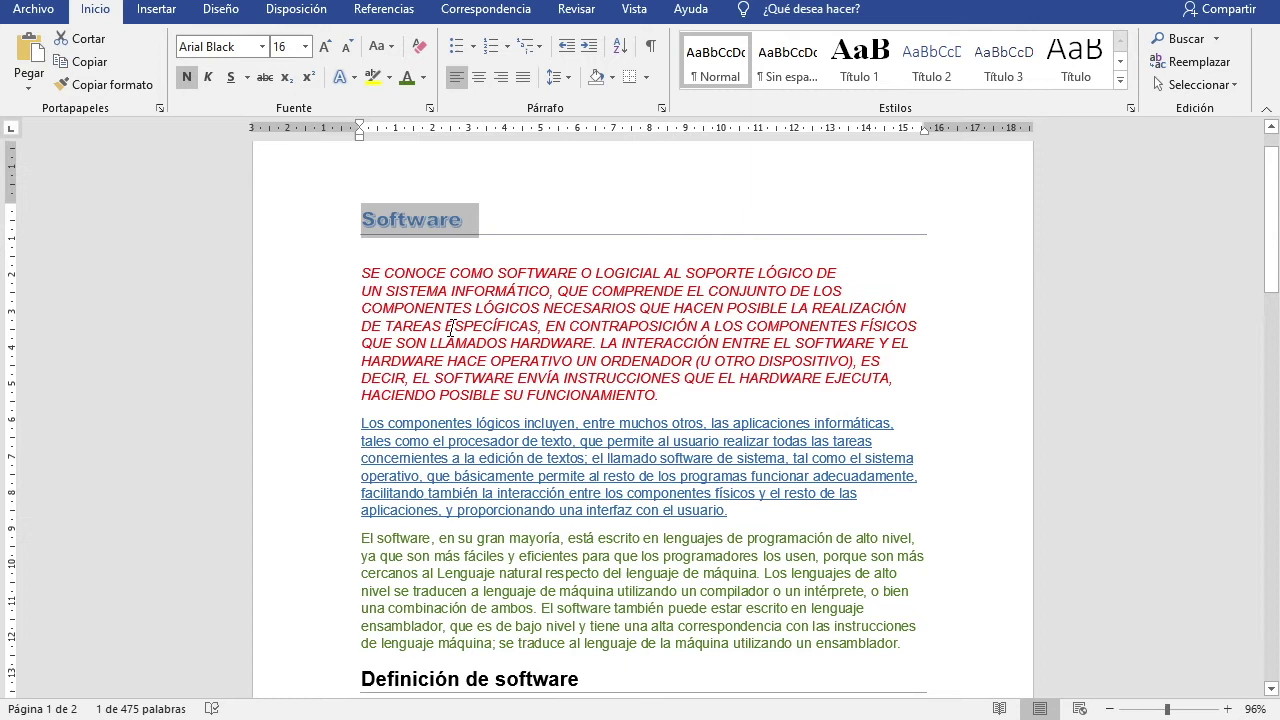
- Apply the gold text effect from the preset effects to the "Definición de software" heading
scroll(452, 327, "down", 1)
scroll(452, 327, "down", 1)
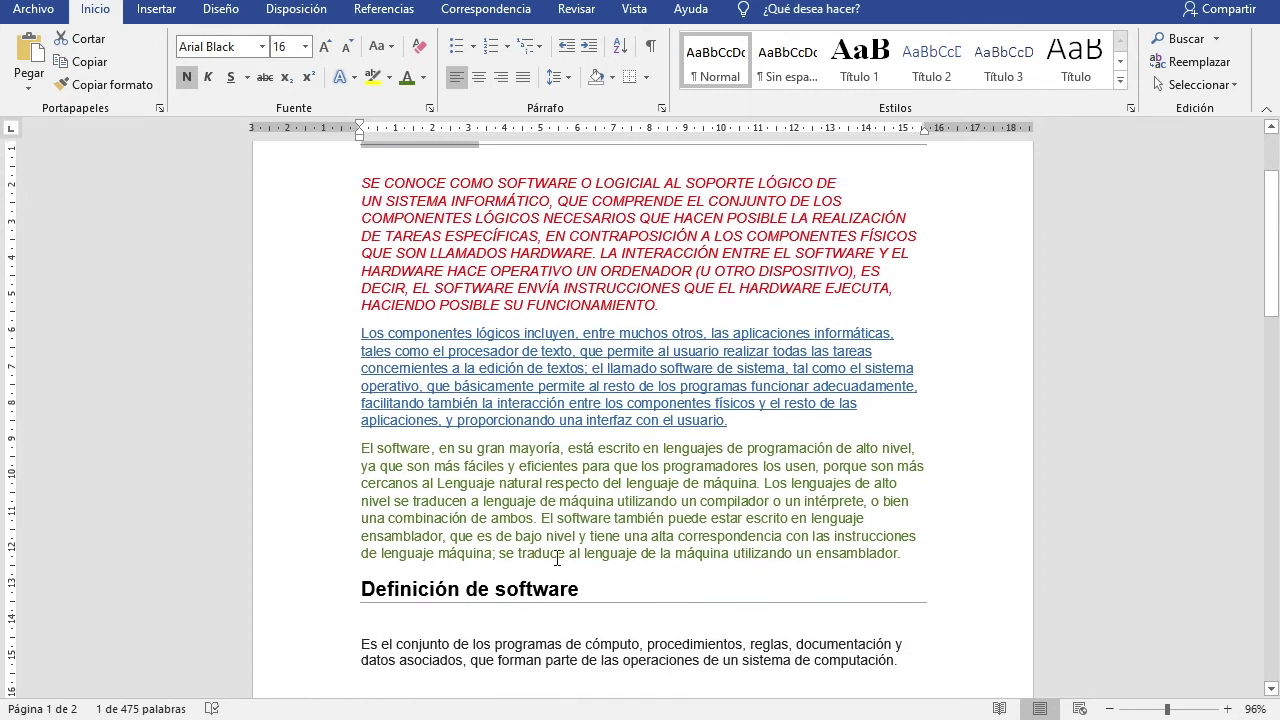
left_click_drag(579, 589, 320, 594)
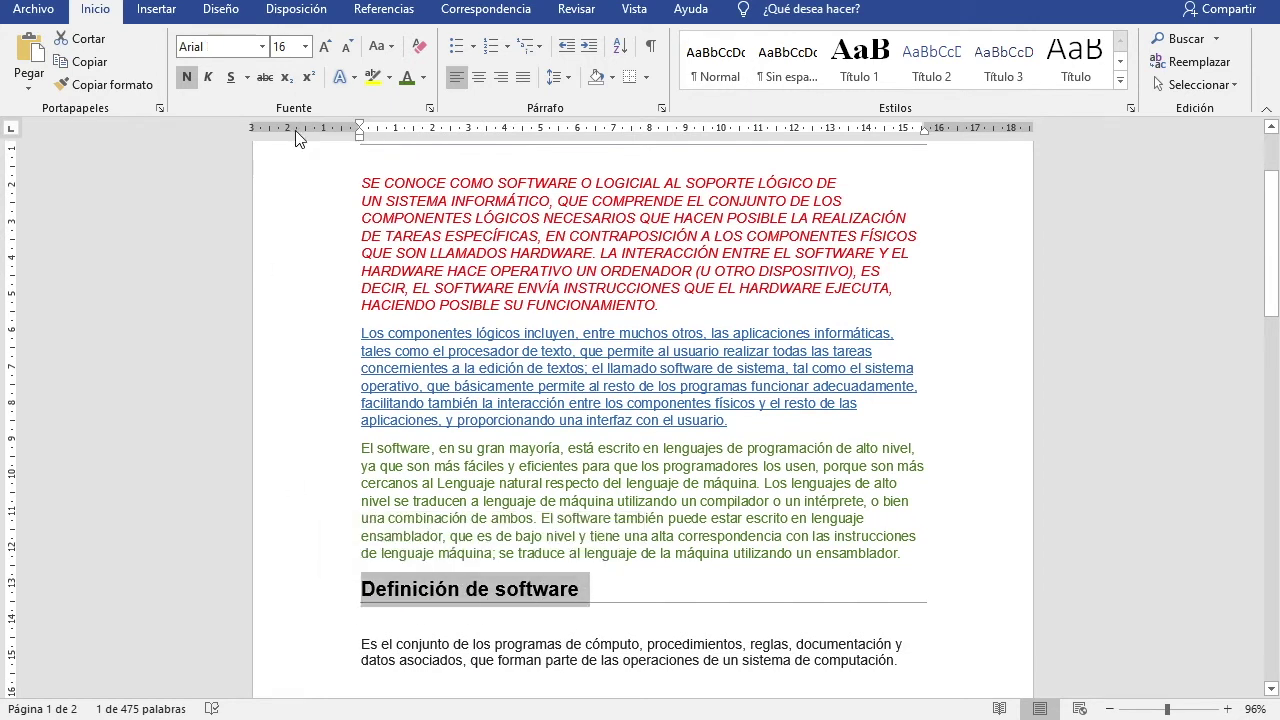
left_click(355, 78)
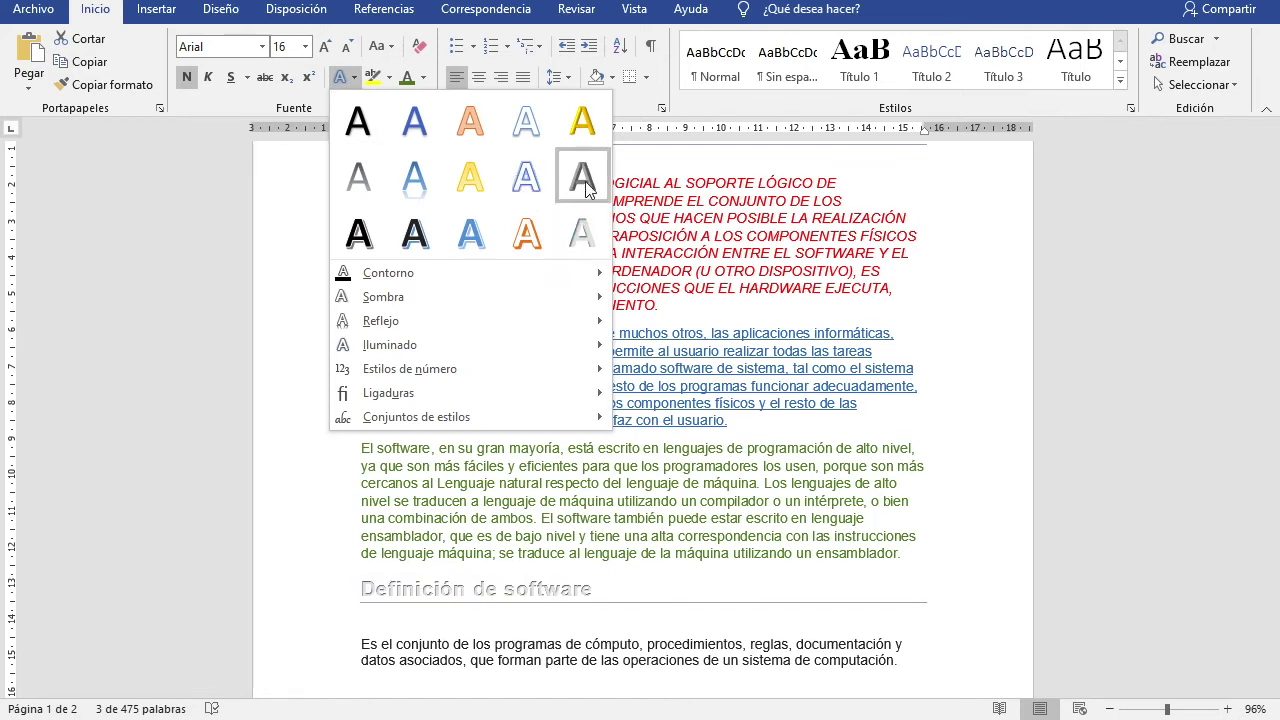
left_click(585, 122)
left_click(626, 500)
- Highlight the first two lines of the red uppercase paragraph in yellow
scroll(630, 495, "up", 3)
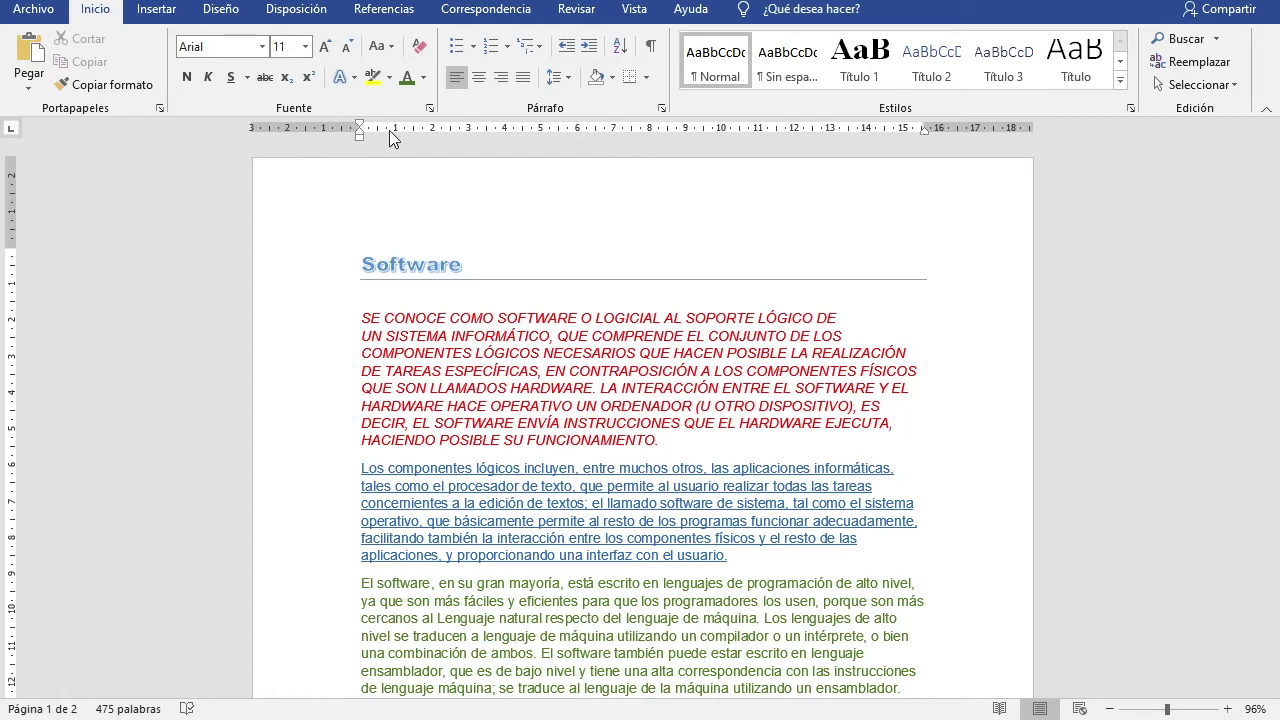
left_click(388, 78)
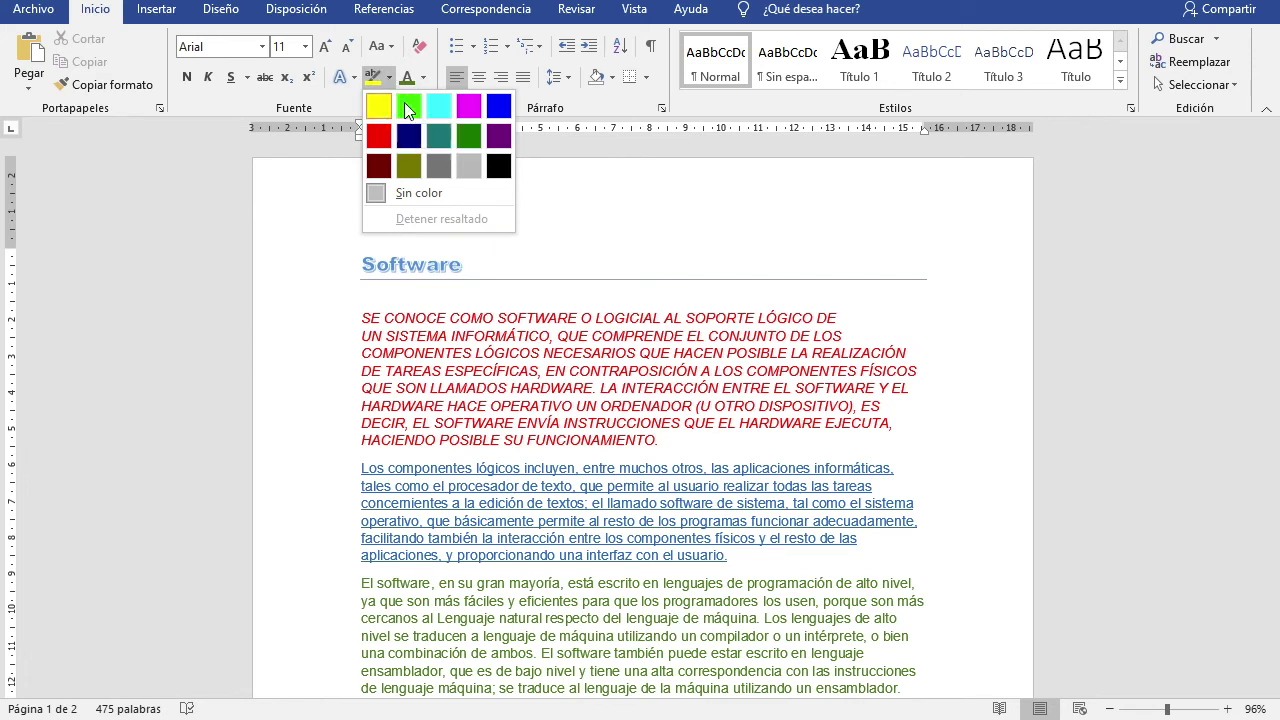
left_click(379, 102)
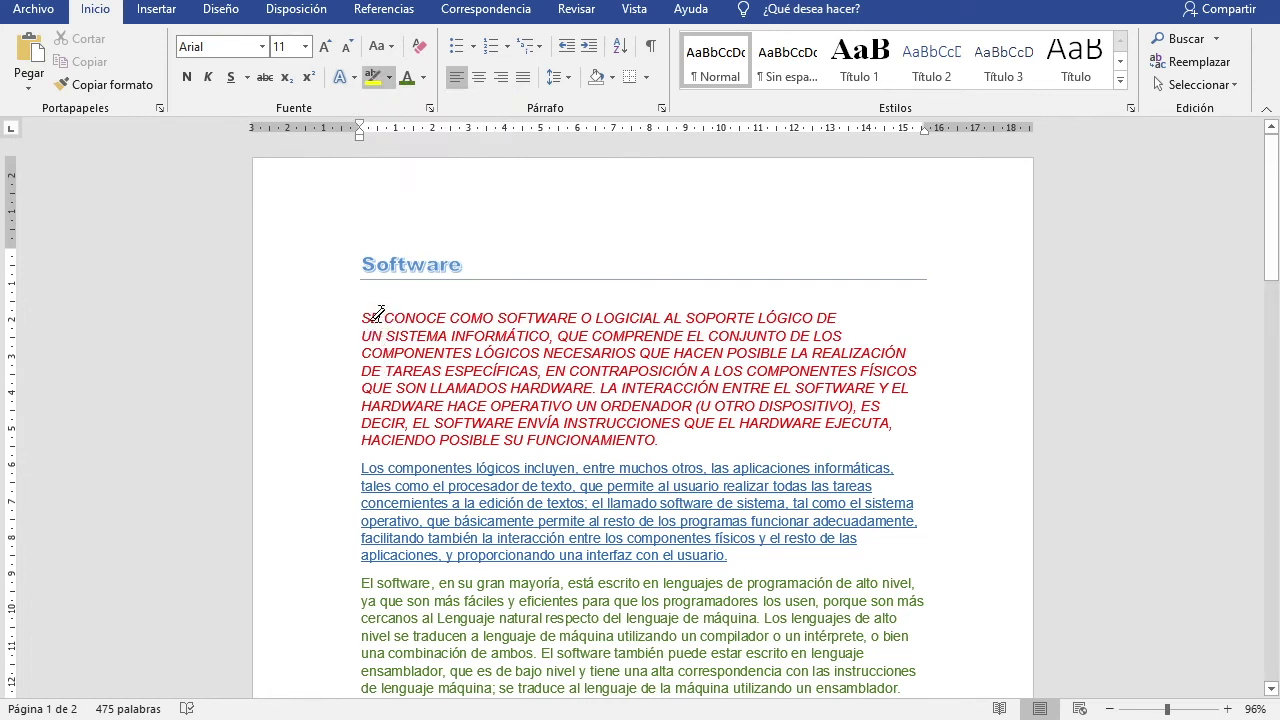
mouse_move(364, 312)
left_mouse_down()
mouse_move(451, 337)
mouse_move(646, 357)
mouse_move(648, 378)
mouse_move(849, 320)
mouse_move(851, 334)
left_mouse_up()
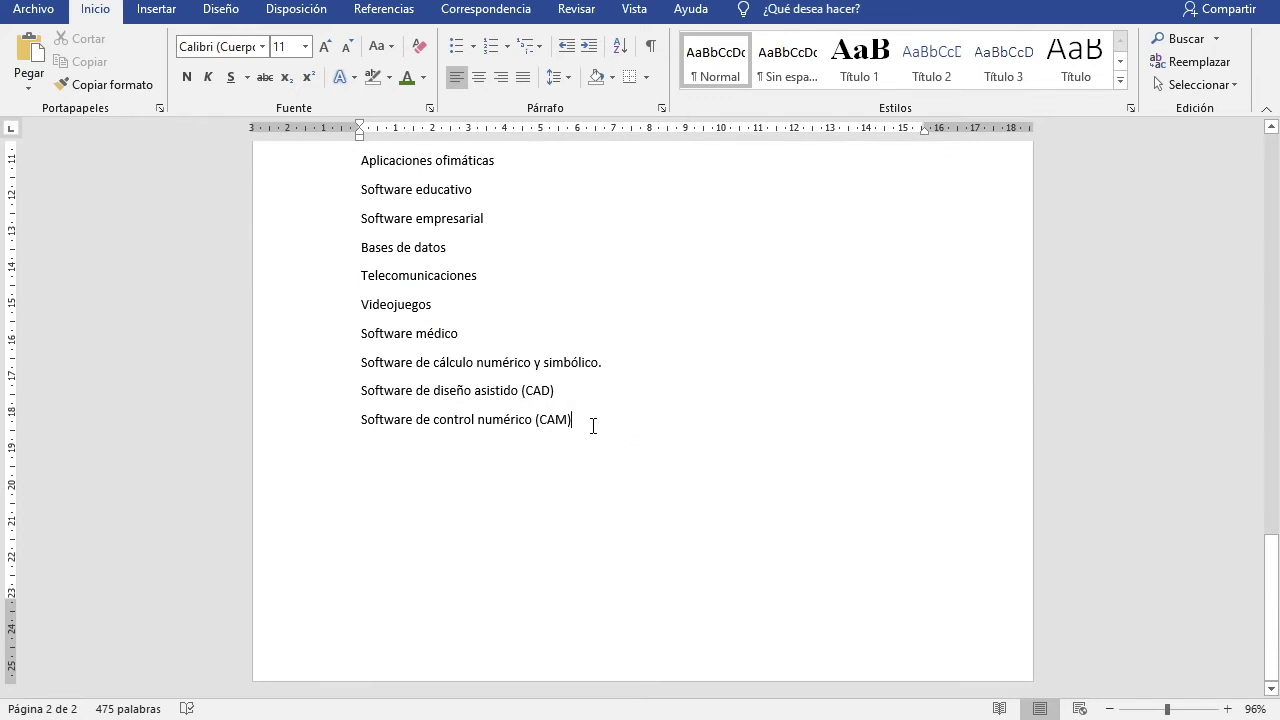
- Add blank lines after "Software de control numérico (CAM)" and insert a page break to start a new page
key("Return")
key("Return")
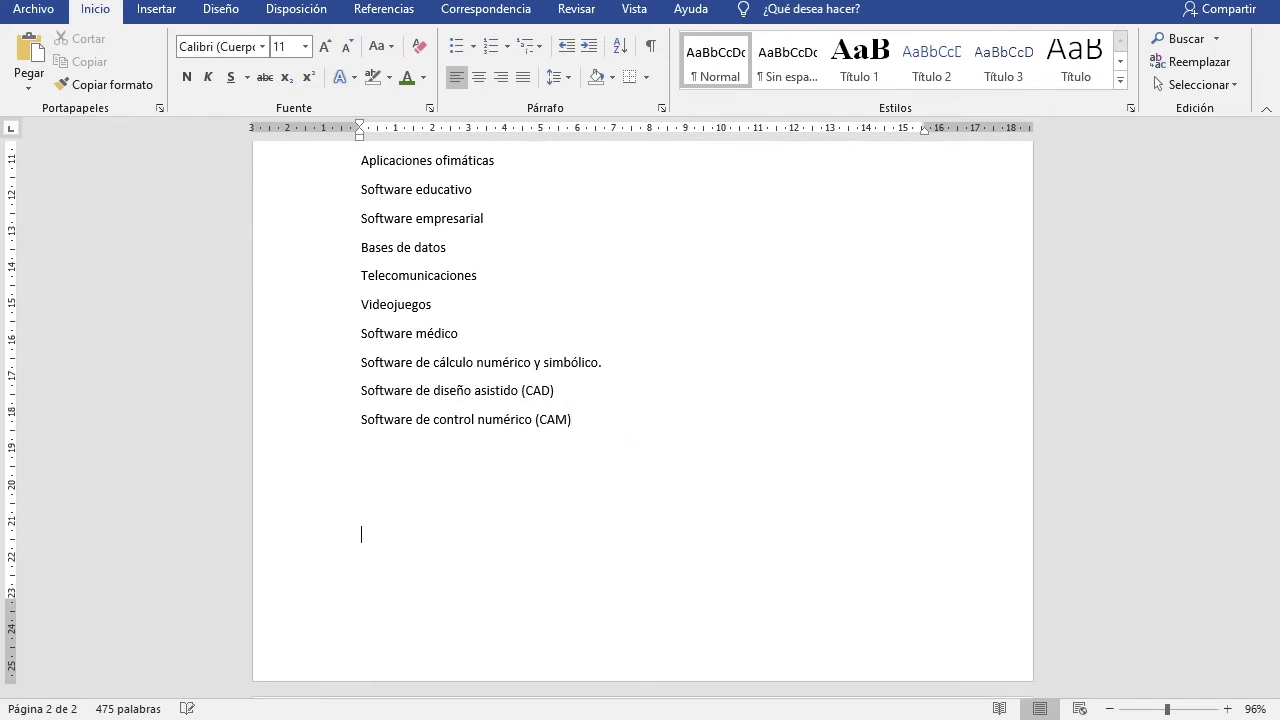
key("ctrl+Return")
- Insert WordArt in the solid blue shadowed style on the new page with the text "Software"
left_click(167, 14)
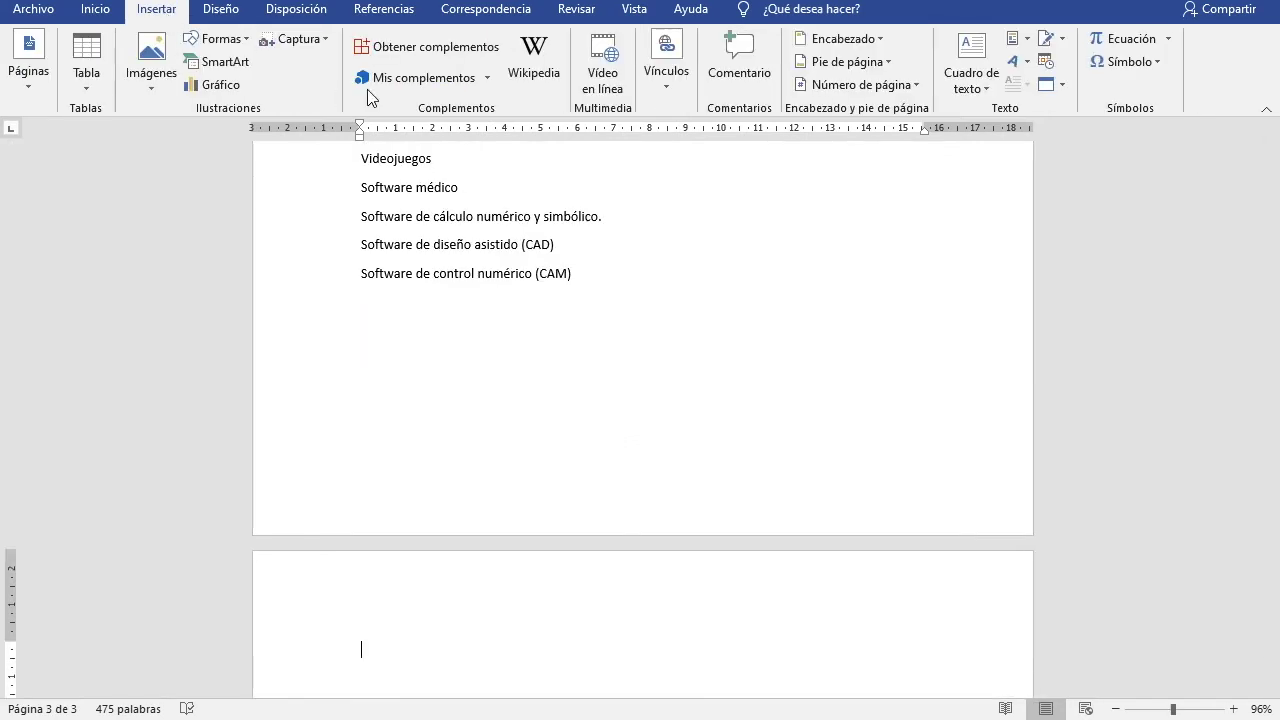
left_click(1014, 61)
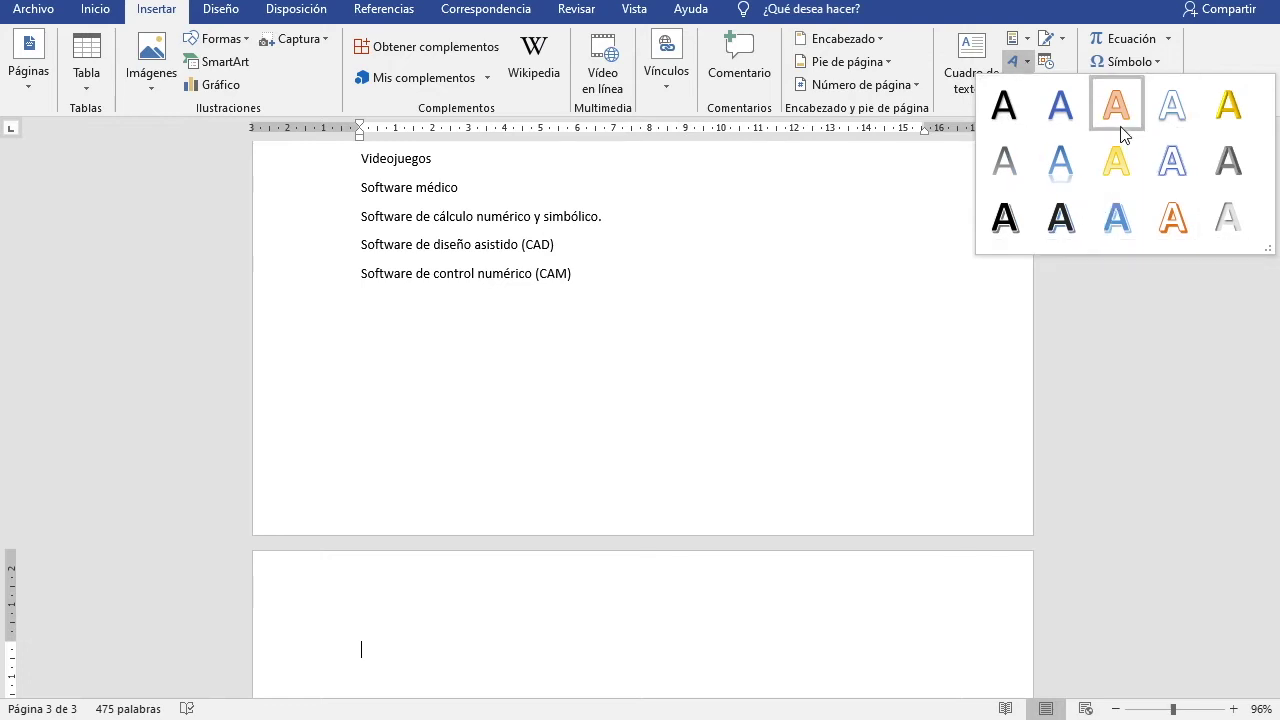
left_click(1060, 105)
scroll(752, 347, "down", 2)
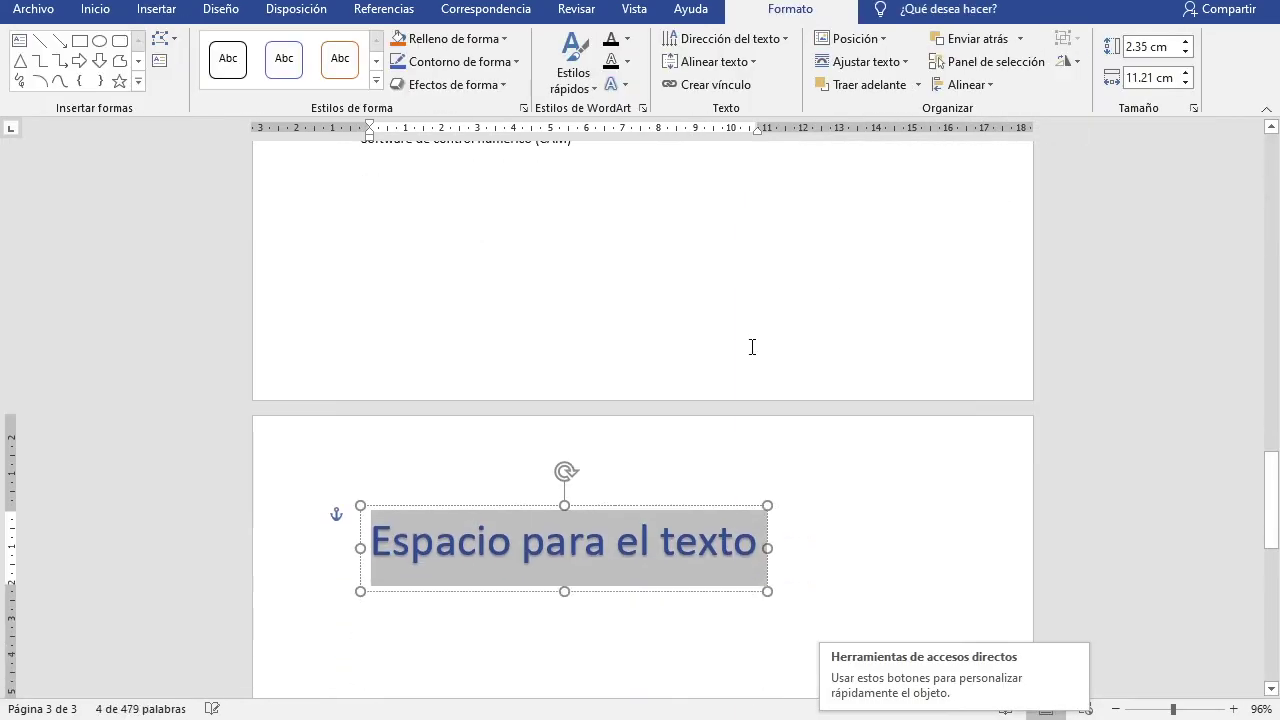
scroll(752, 347, "down", 1)
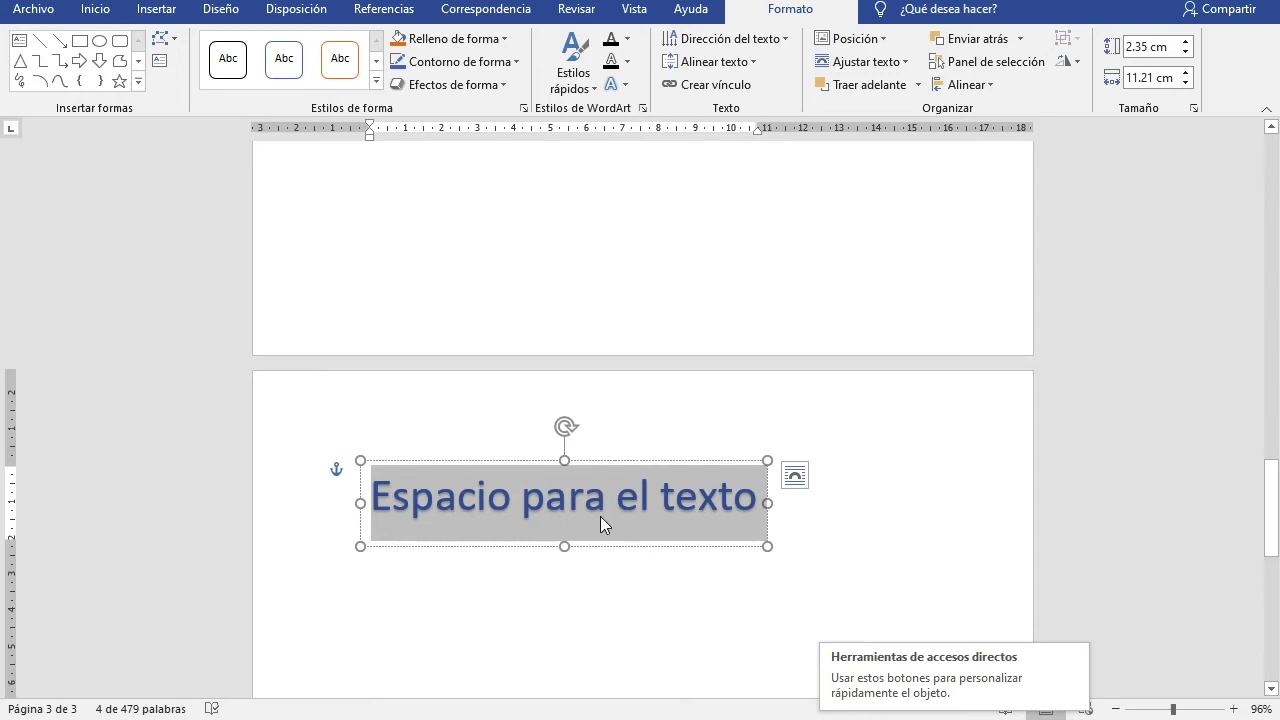
type("Software")
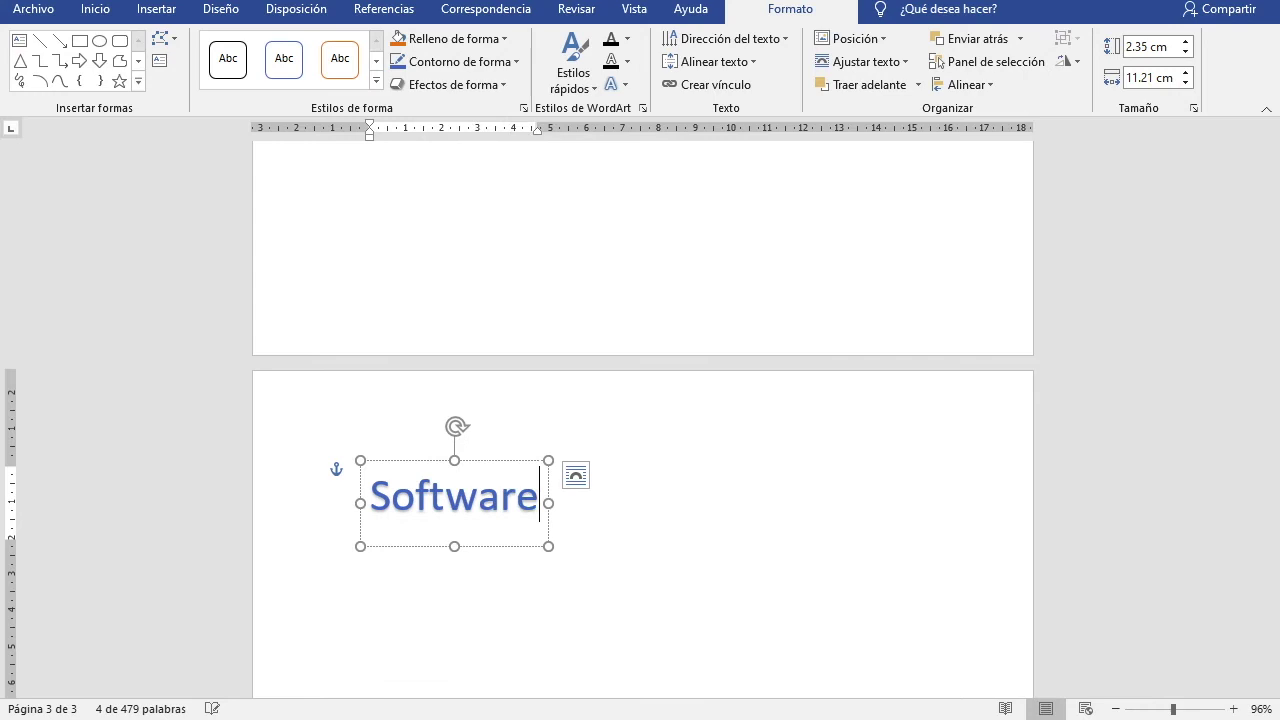
left_click(624, 548)
- Move the "Software" WordArt slightly down and to the right on the page
left_click(483, 491)
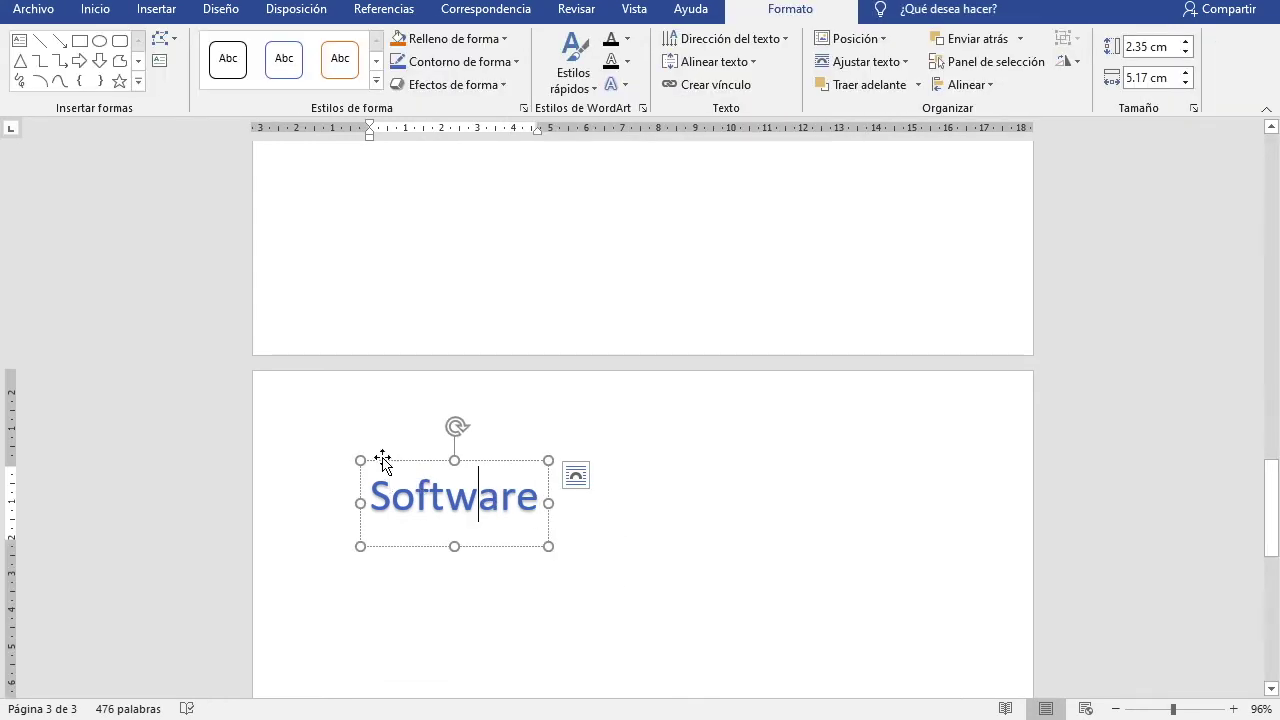
left_click_drag(383, 462, 412, 480)
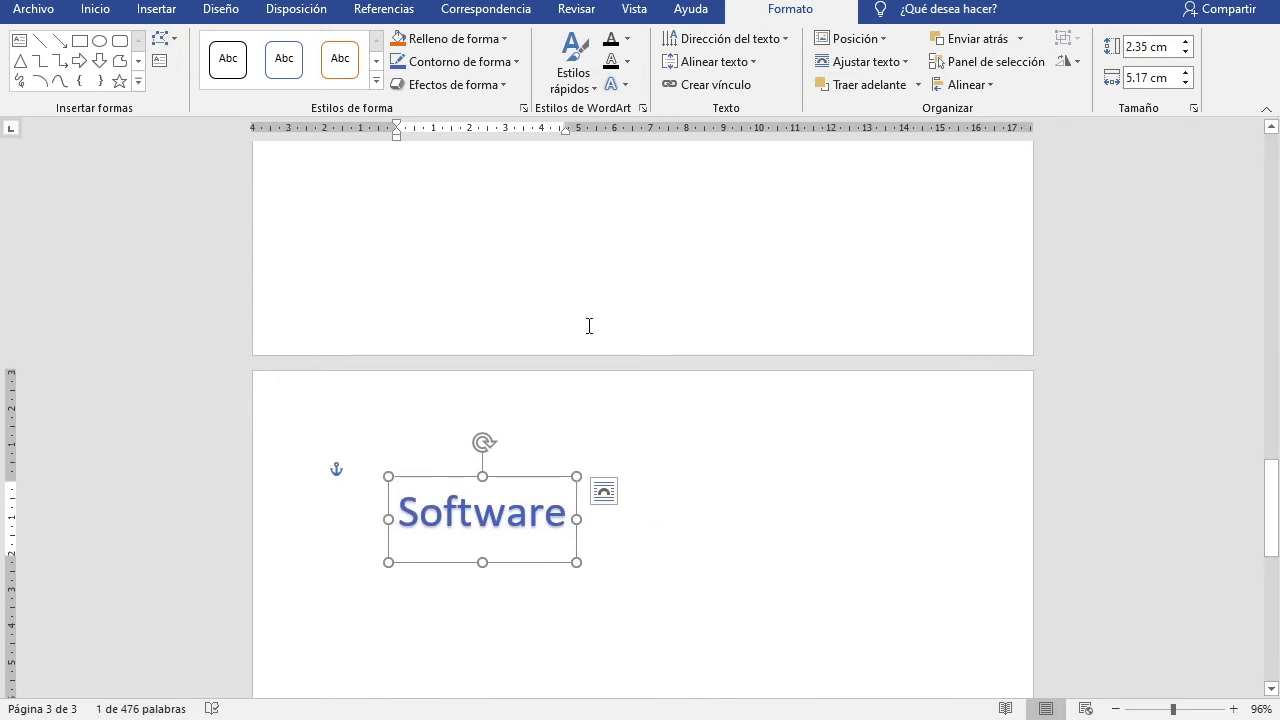
left_click(631, 514)
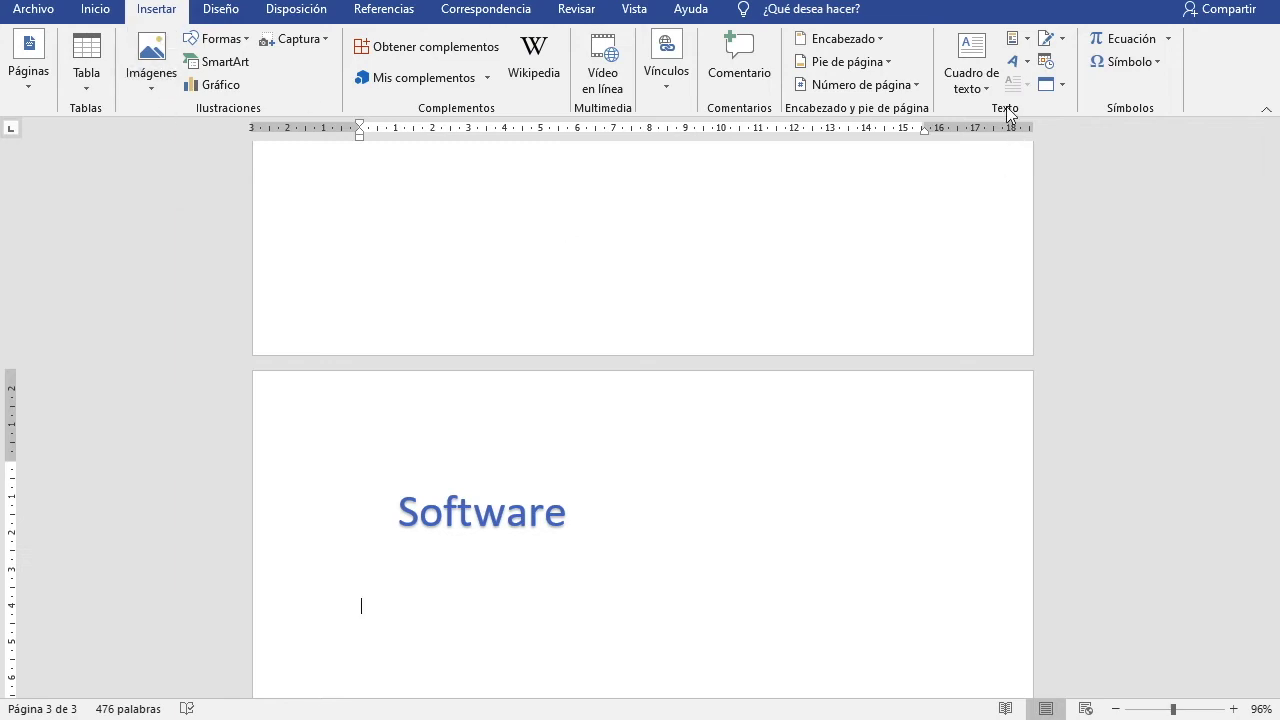
- Insert a simple text box (Cuadro de texto simple) below the WordArt containing "Software de administración"
left_click(963, 48)
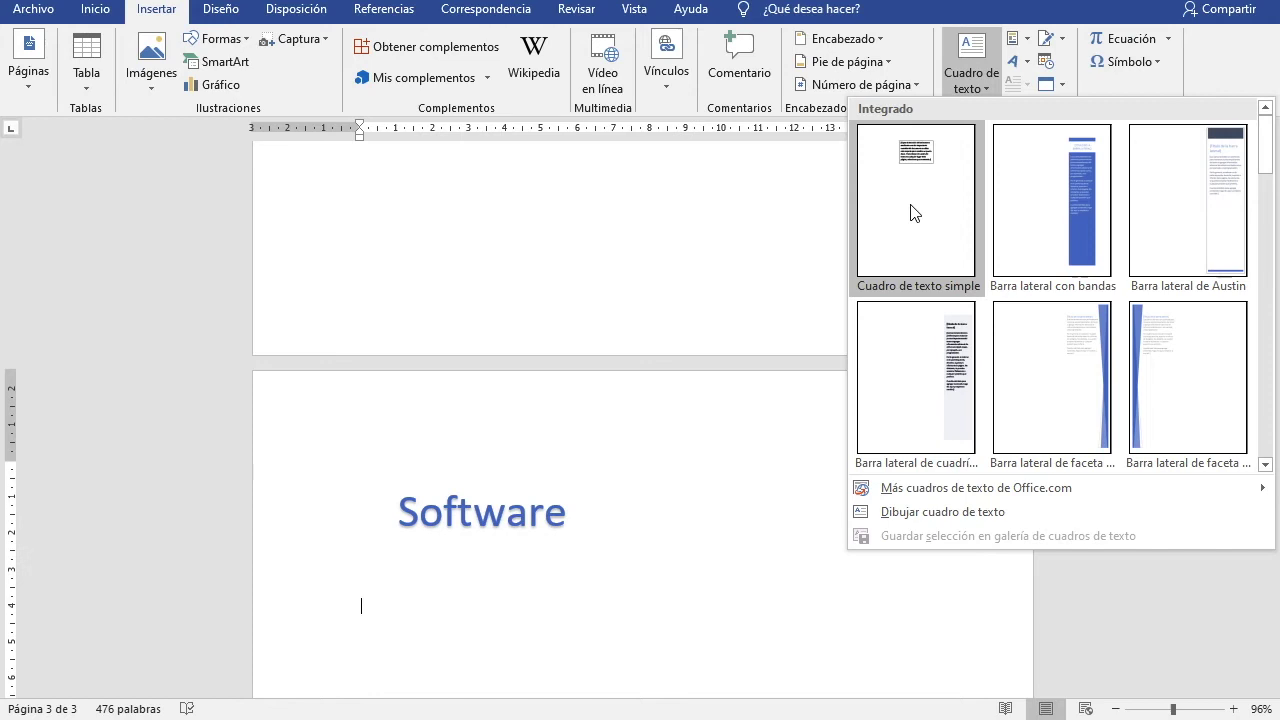
left_click(882, 203)
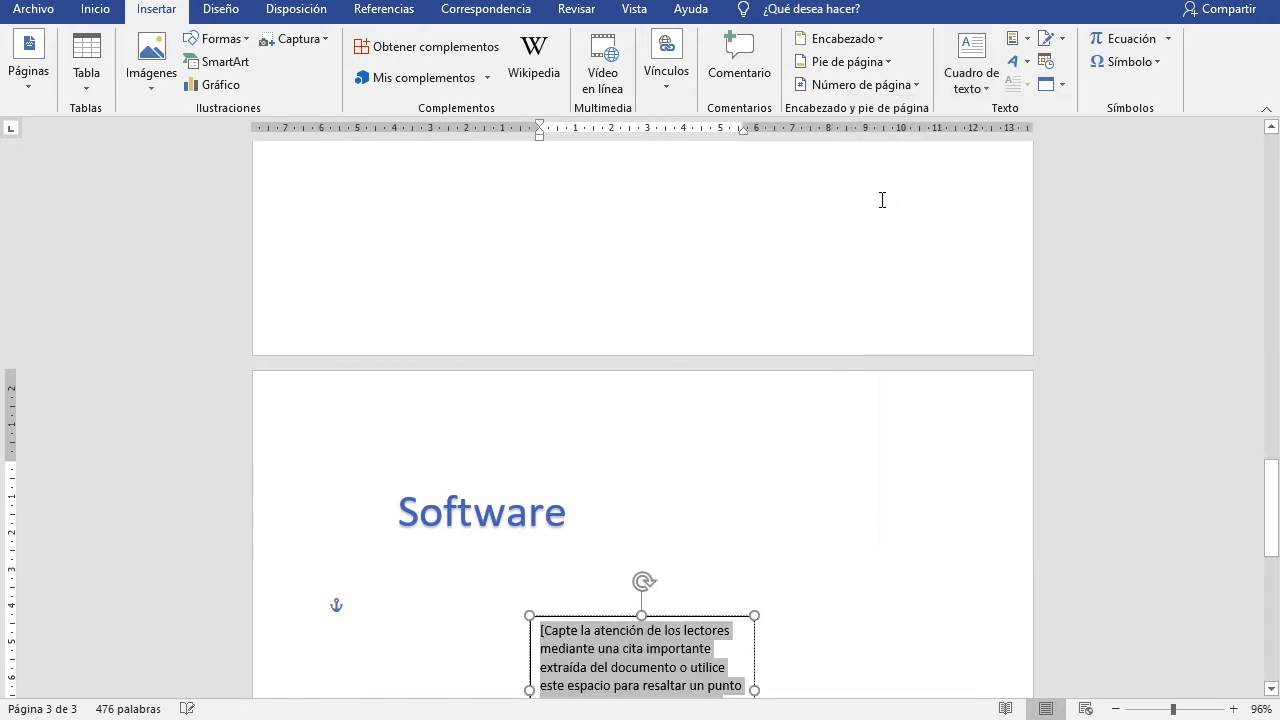
scroll(557, 422, "down", 1)
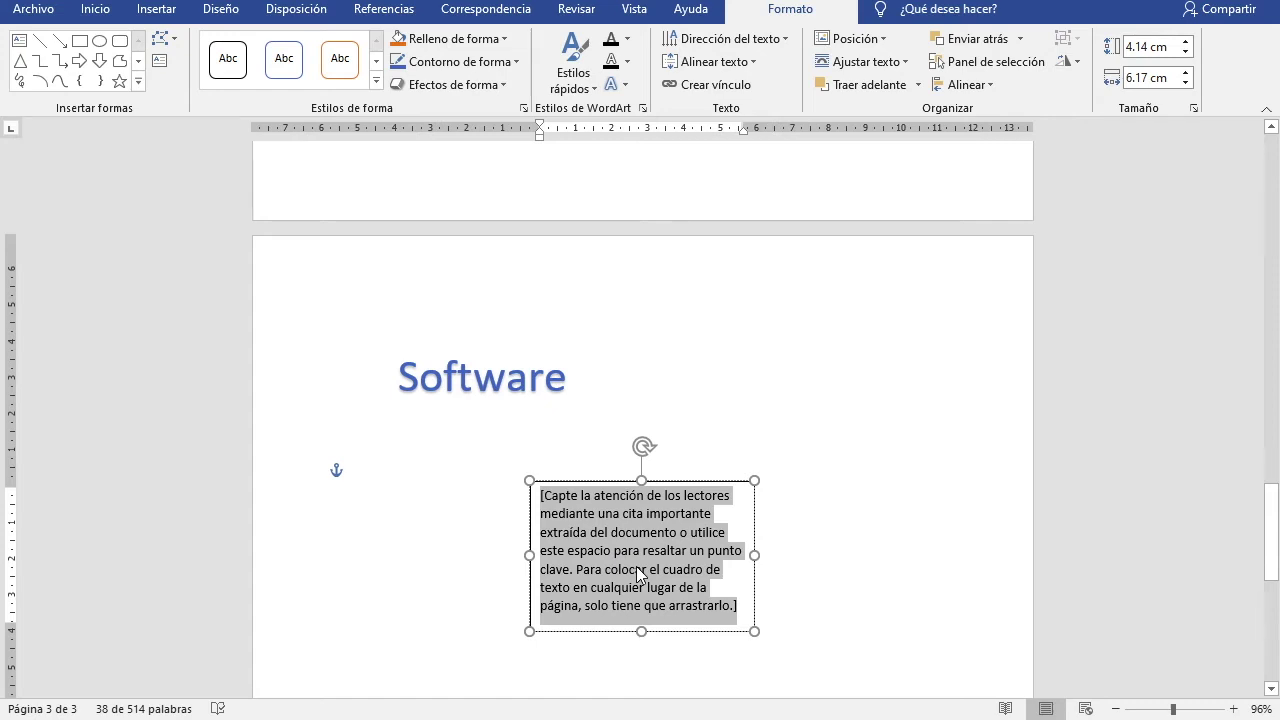
type("Softwar")
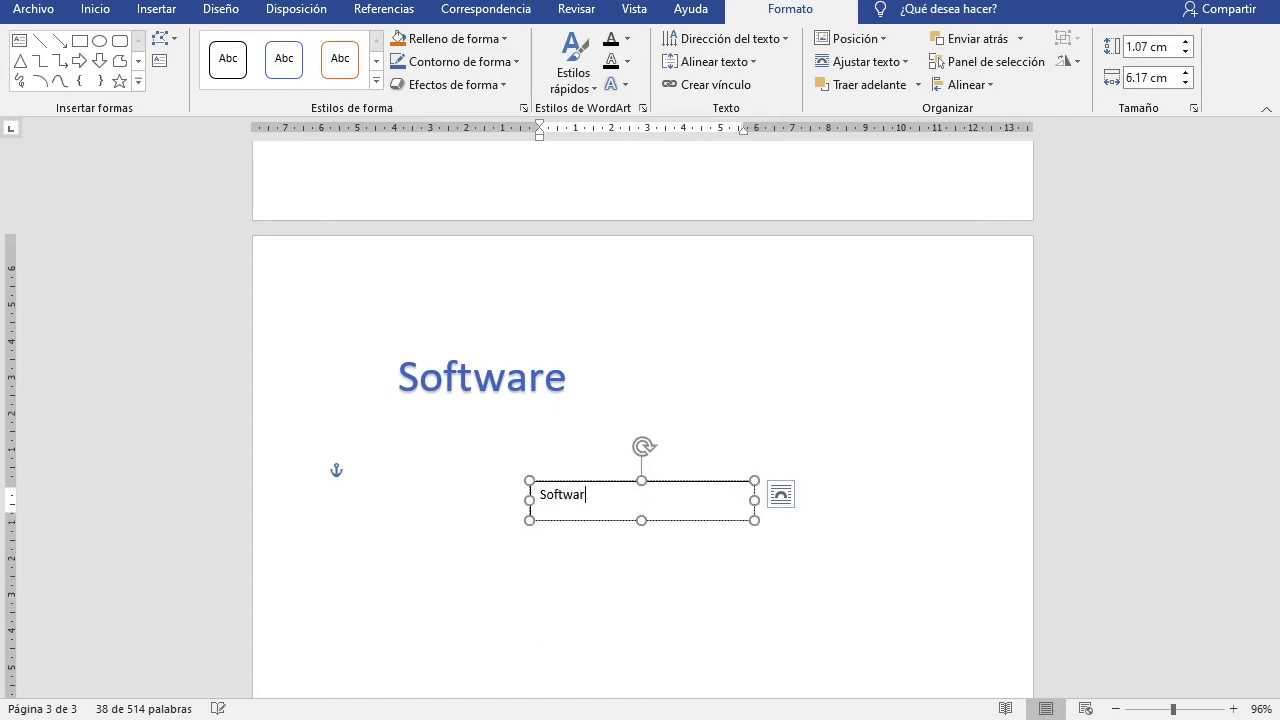
type("e de administración")
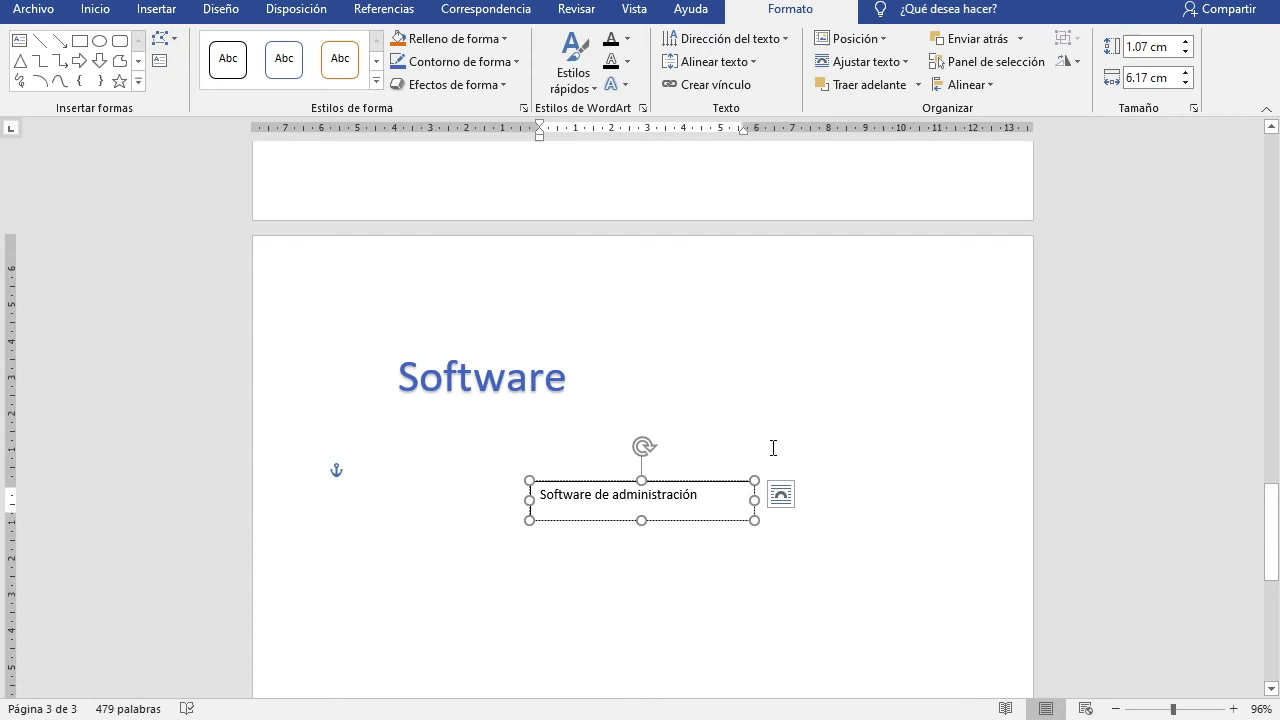
left_click(763, 449)
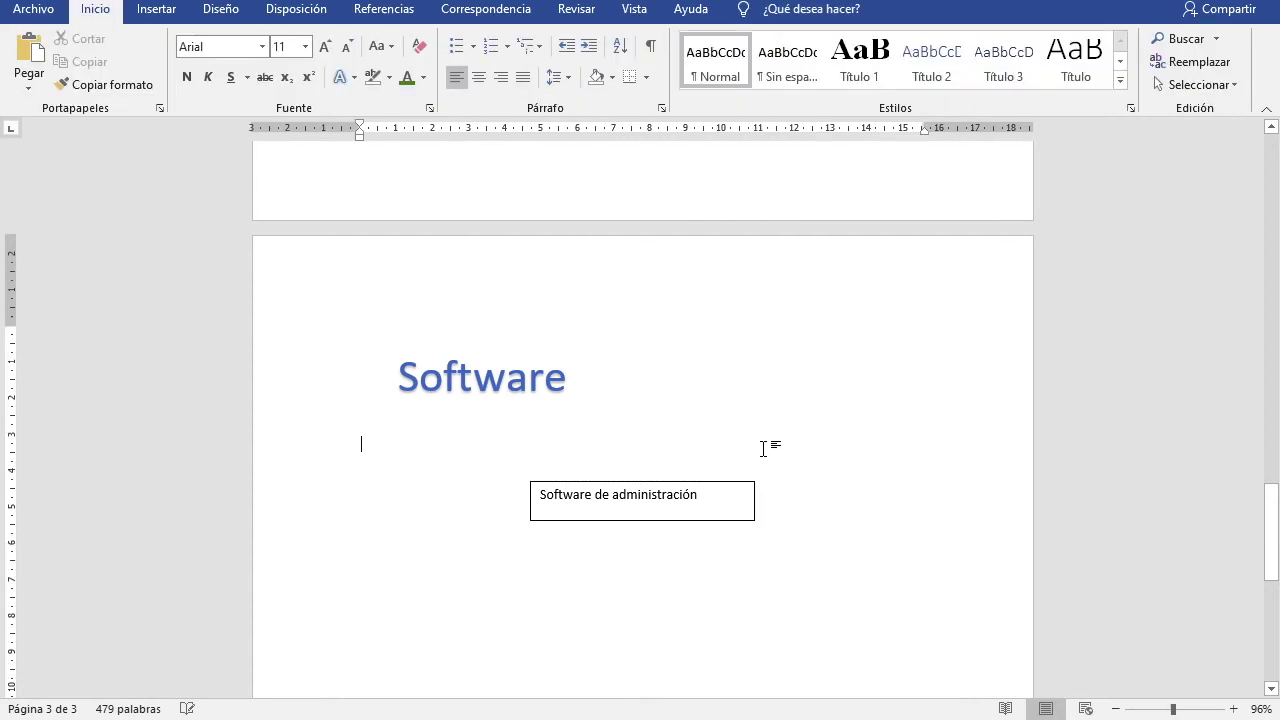
- Move the "Software de administración" text box up and to the left, directly beneath the "Software" WordArt
left_click(710, 487)
left_click(688, 487)
left_click_drag(688, 487, 592, 440)
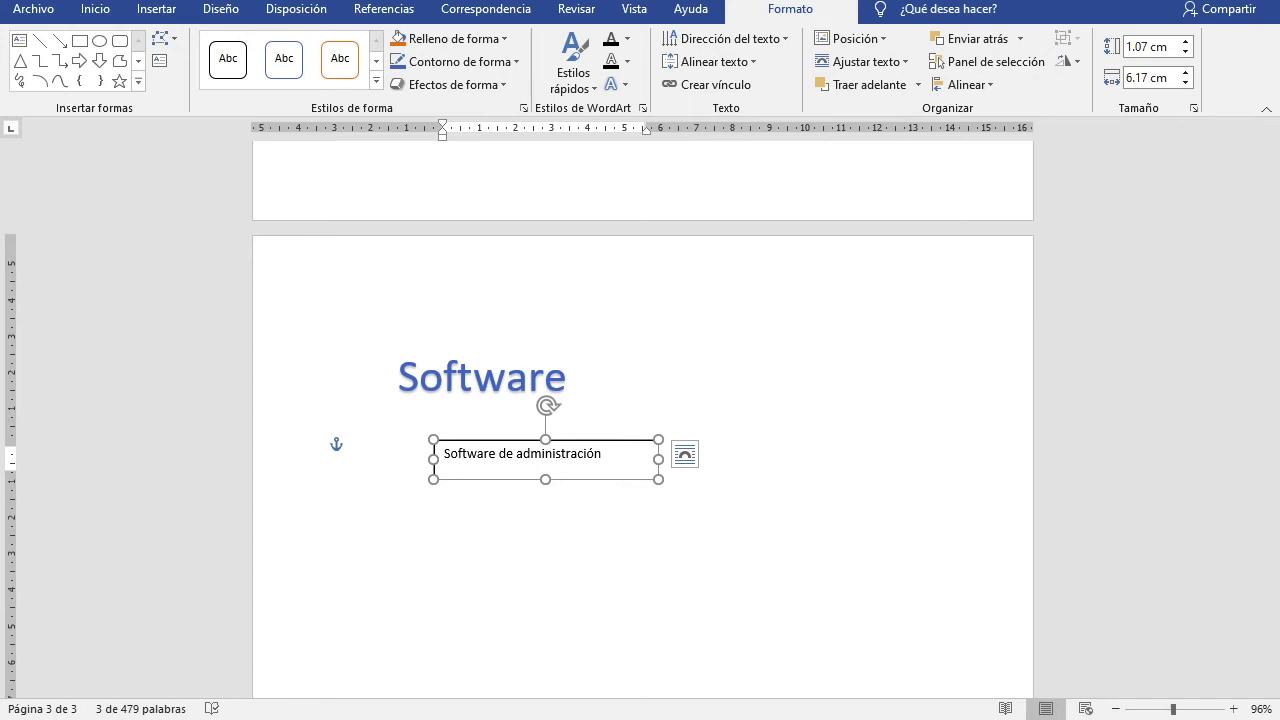
- Nudge the "Software de administración" text box slightly further left and up beneath the WordArt
left_click(590, 441)
left_click_drag(590, 441, 564, 434)
- Increase the left indent of the red uppercase paragraph under the "Software" title on the first page by one level
scroll(580, 400, "up", 20)
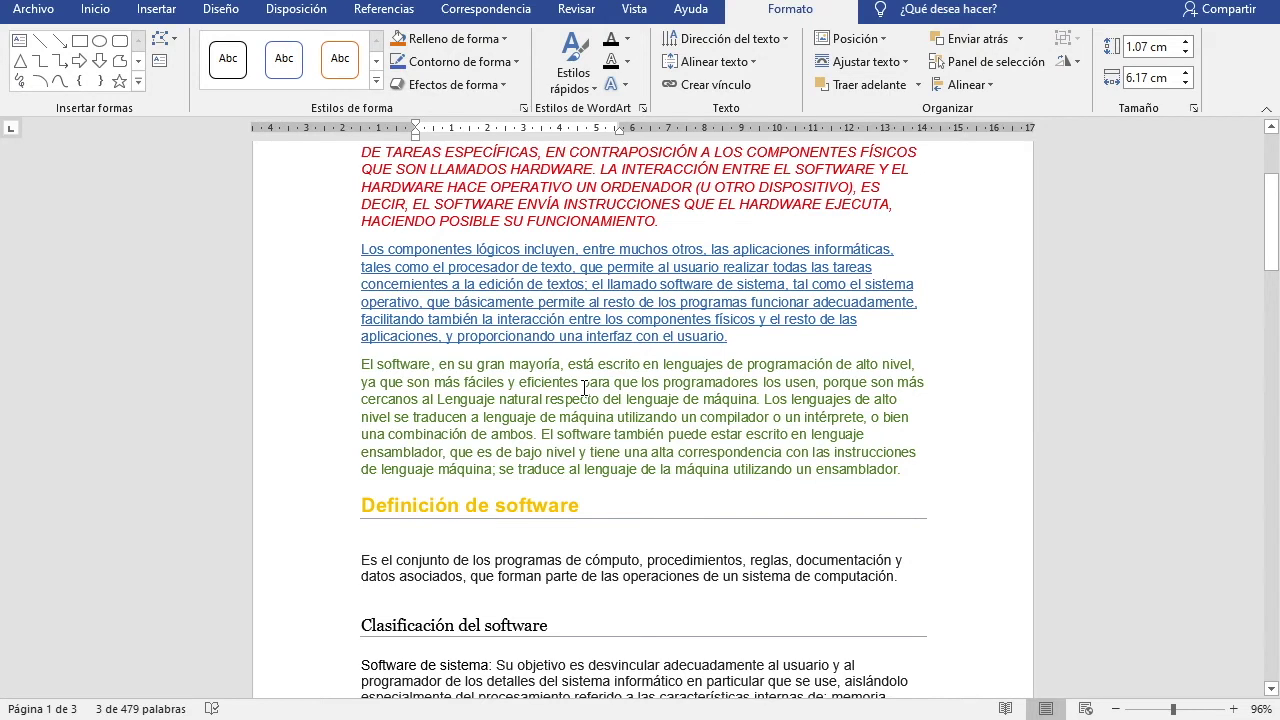
scroll(541, 317, "up", 4)
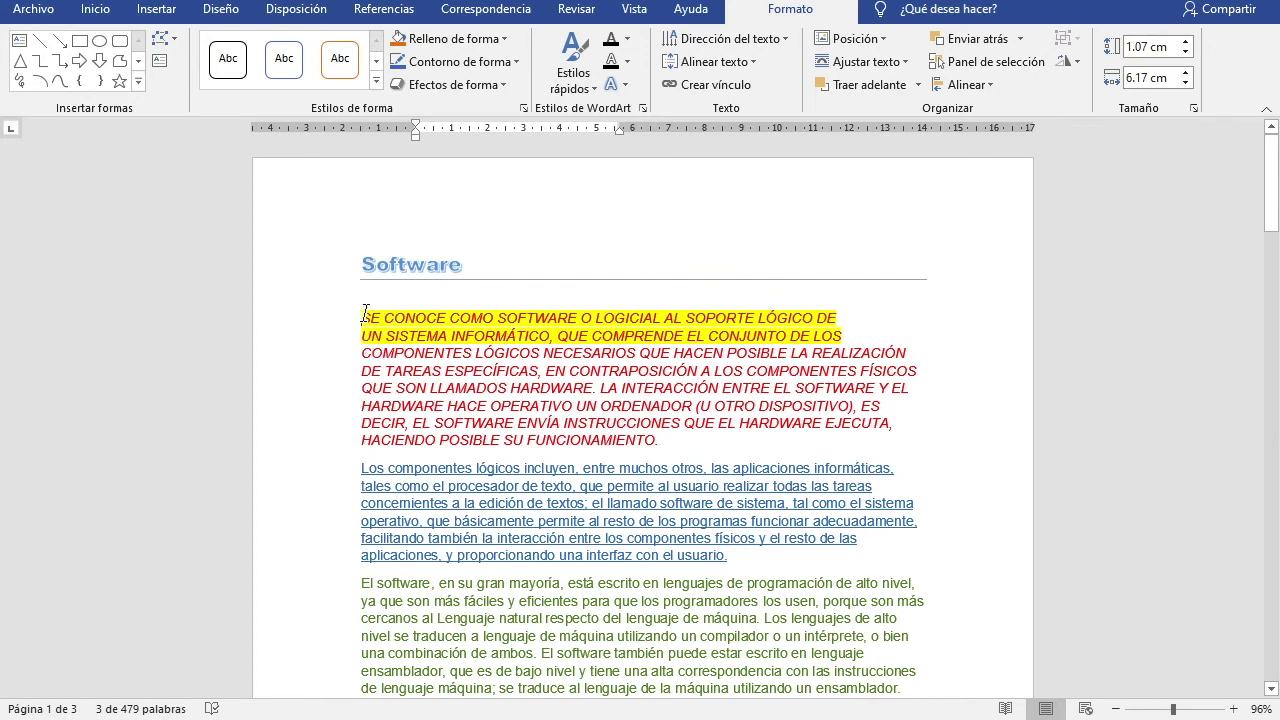
left_click(362, 317)
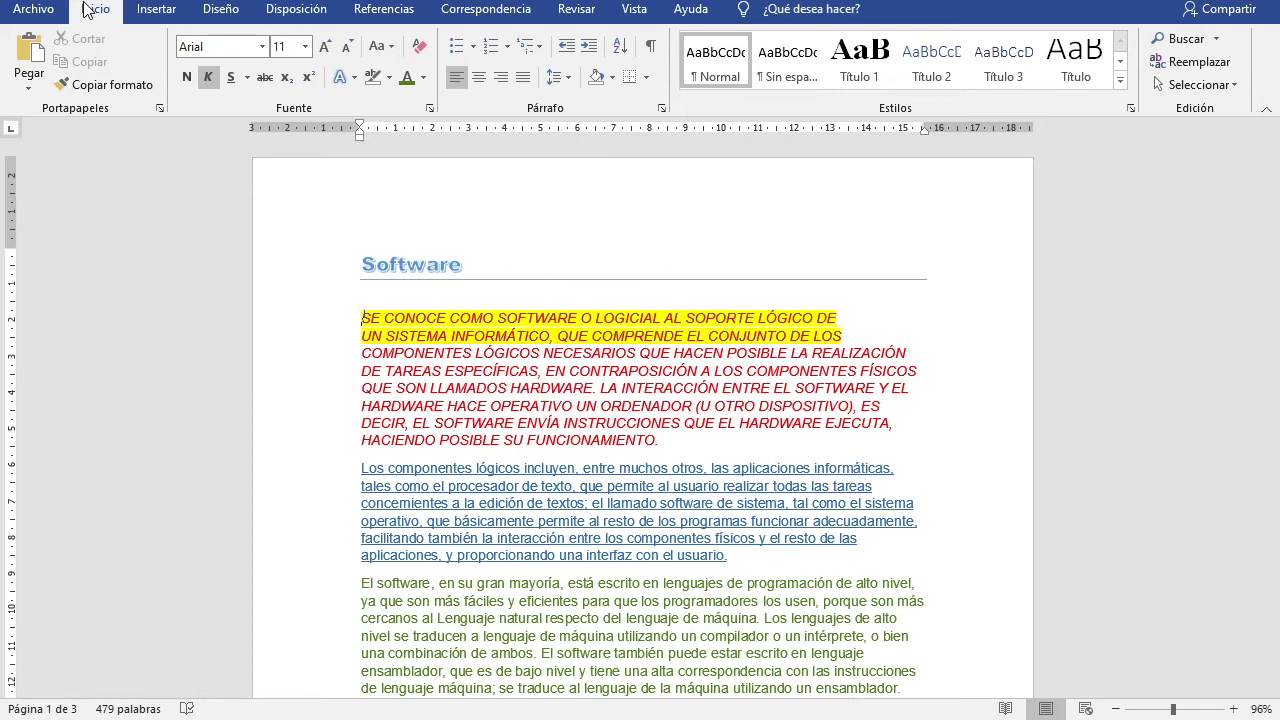
left_click(590, 46)
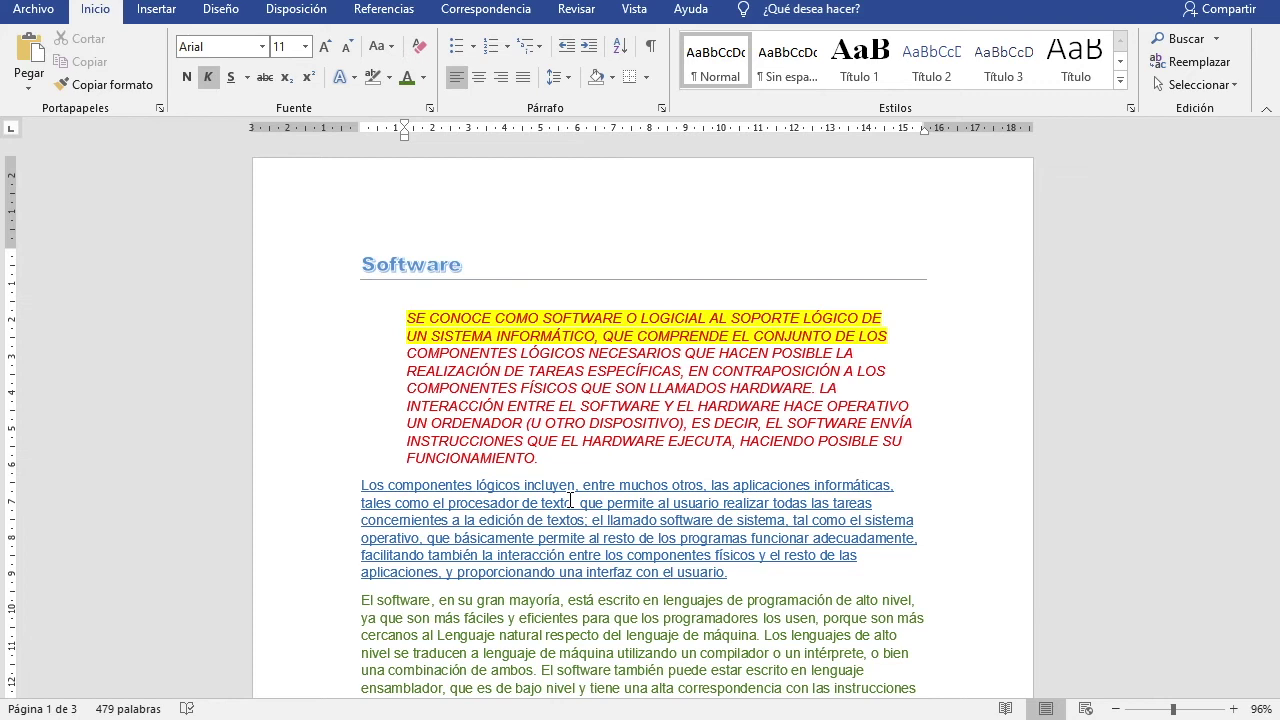
- Set the line spacing of the green paragraph beginning "El software, en su gran mayoría" to 1.5
scroll(490, 538, "down", 3)
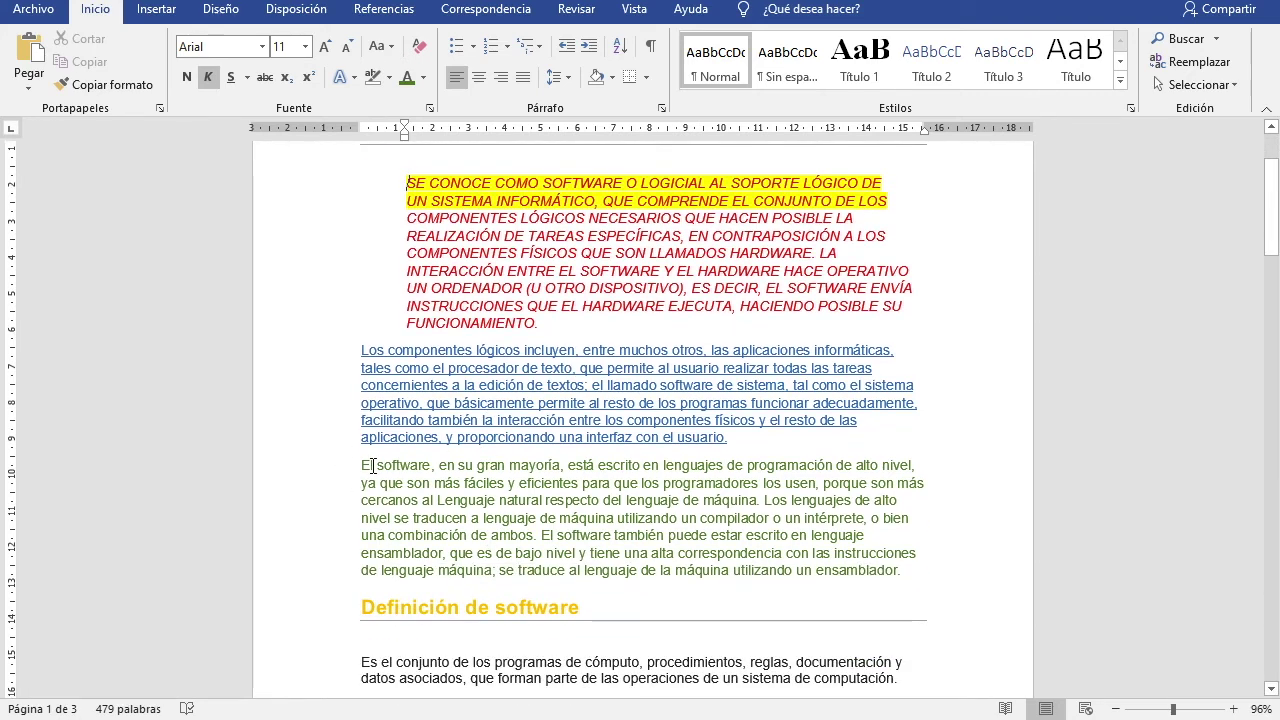
left_click_drag(358, 466, 908, 571)
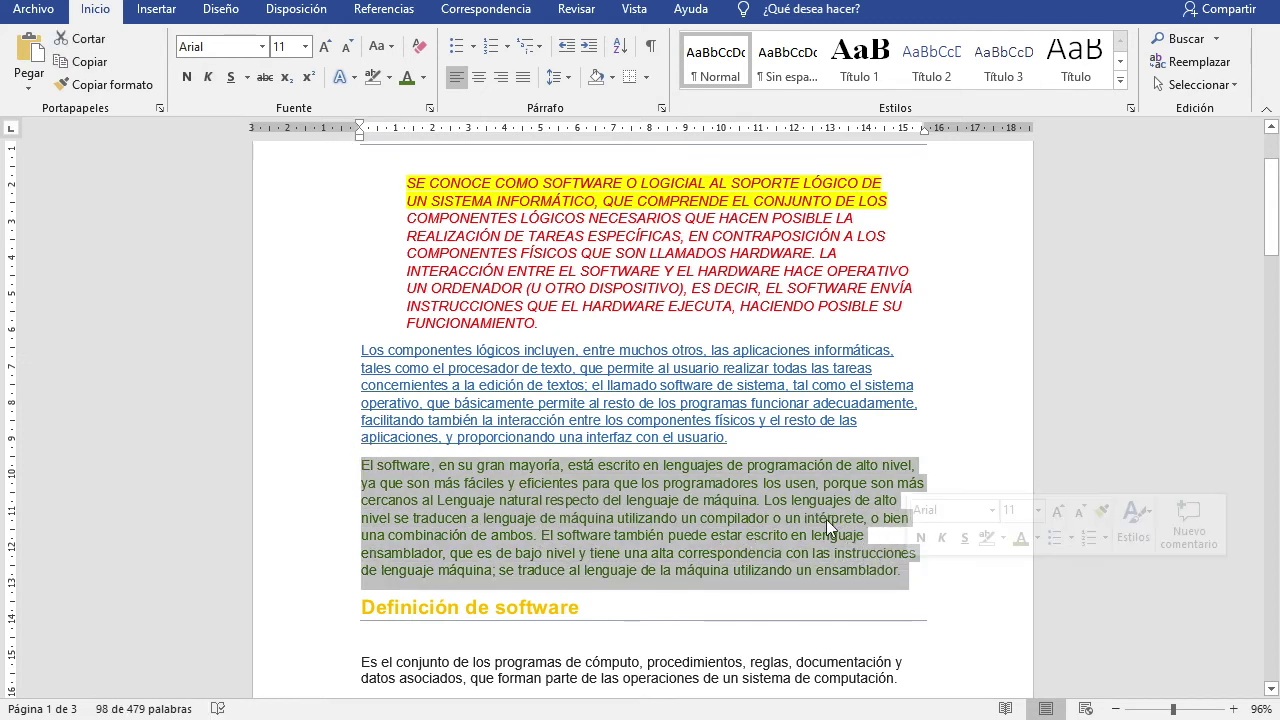
left_click(568, 78)
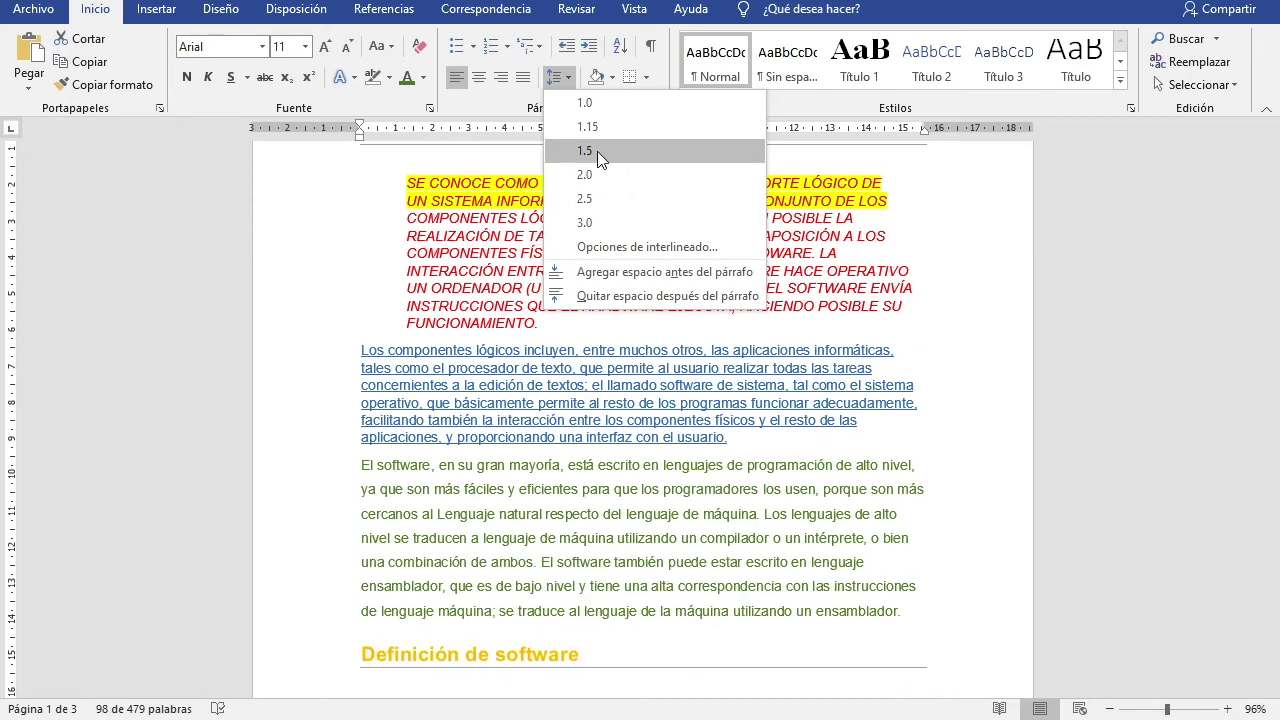
left_click(597, 151)
left_click(824, 513)
scroll(582, 447, "down", 1)
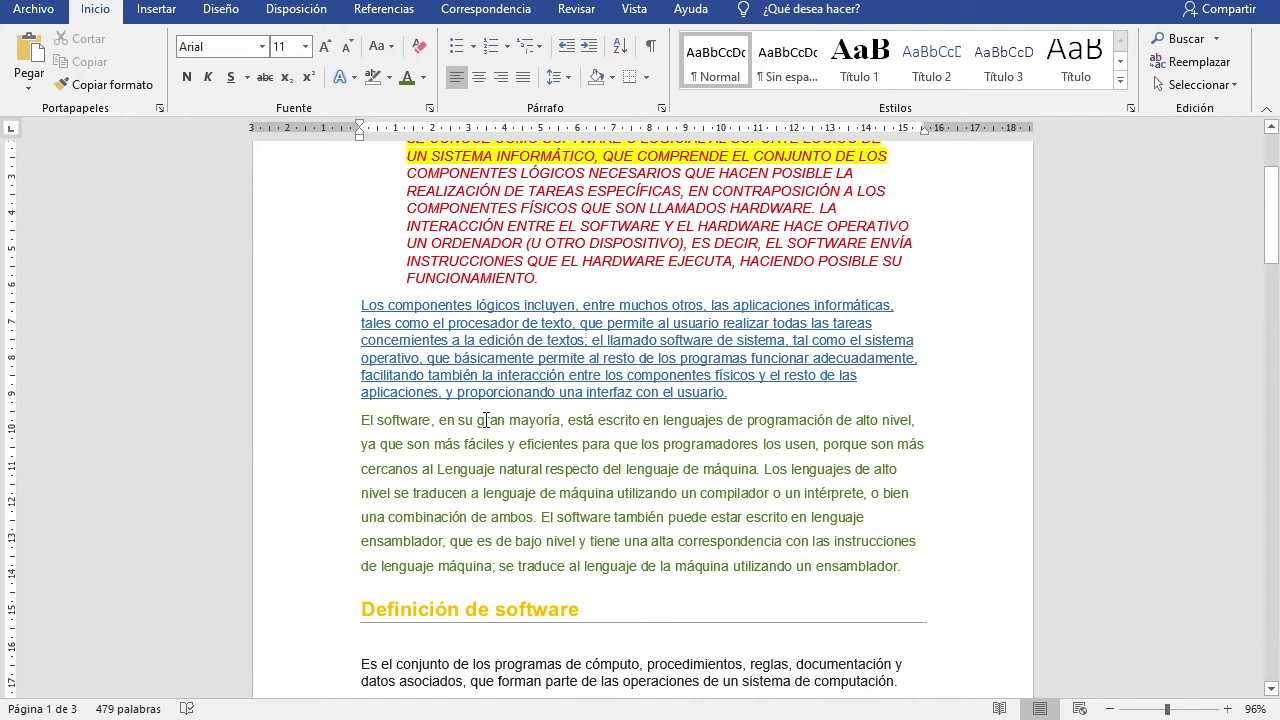
- Center the "Software" title on the first page, trying right alignment before returning to centered
scroll(485, 420, "up", 4)
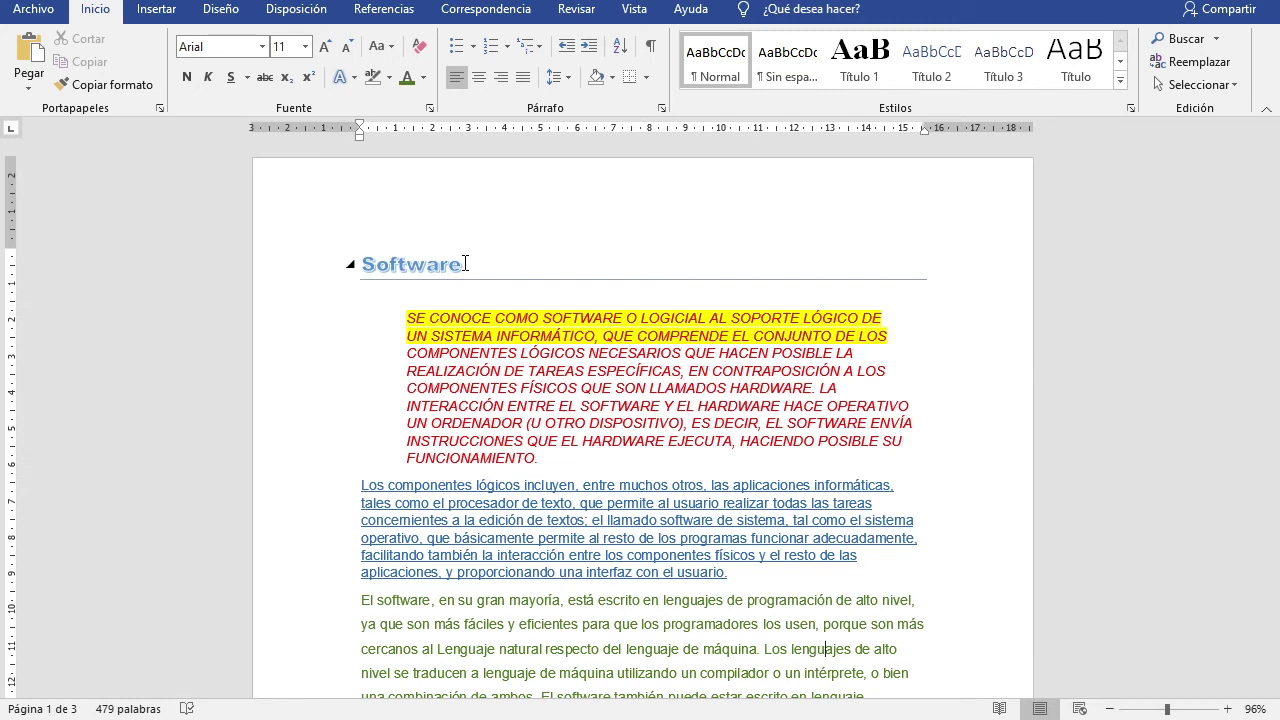
double_click(389, 258)
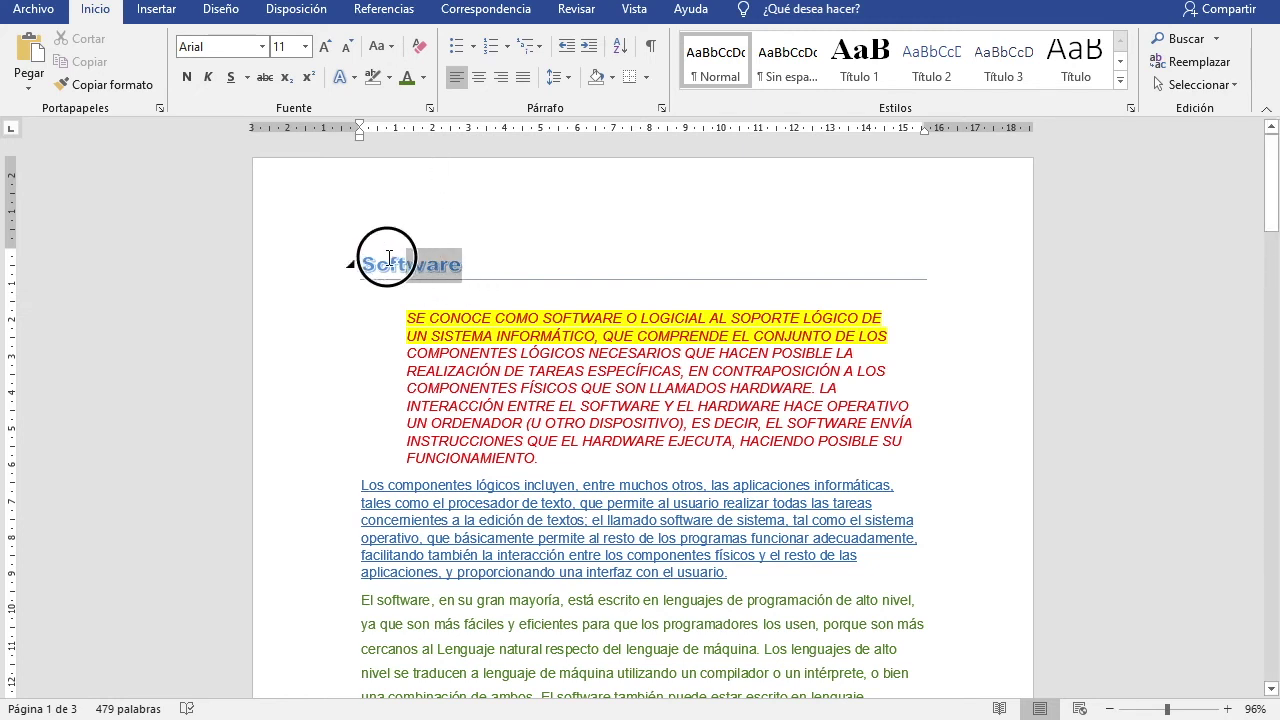
left_click(389, 258)
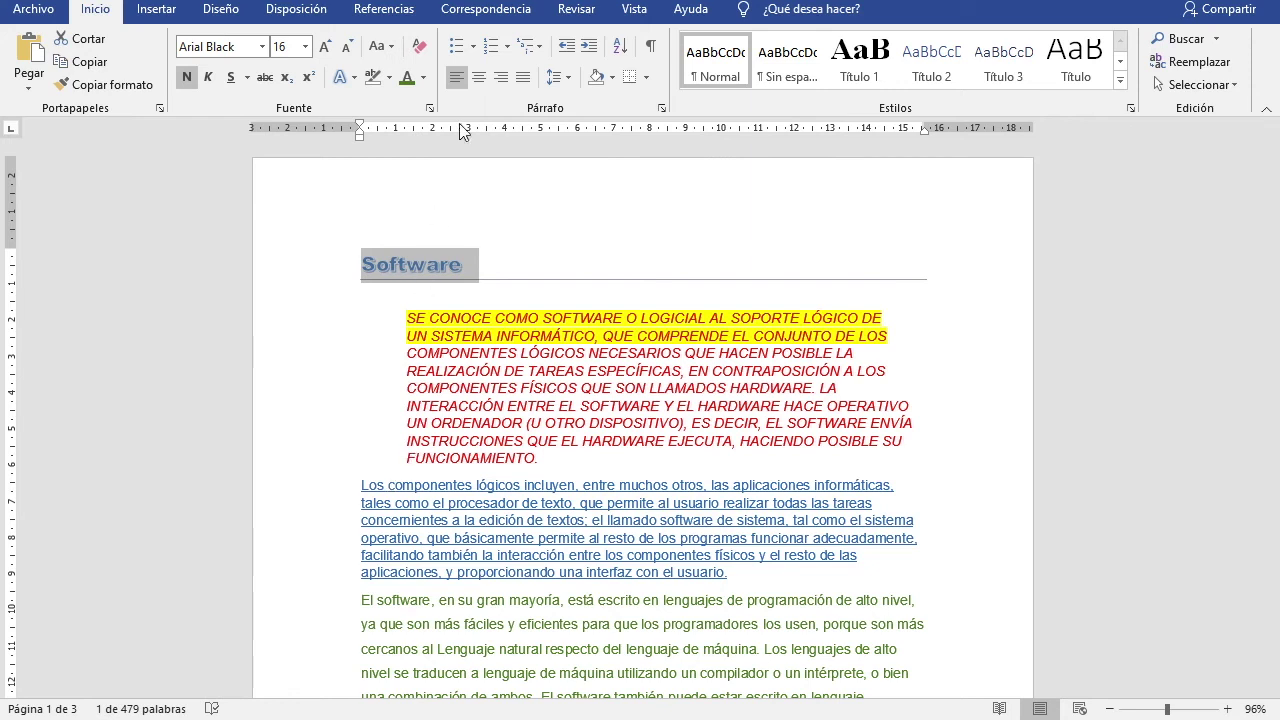
left_click(478, 80)
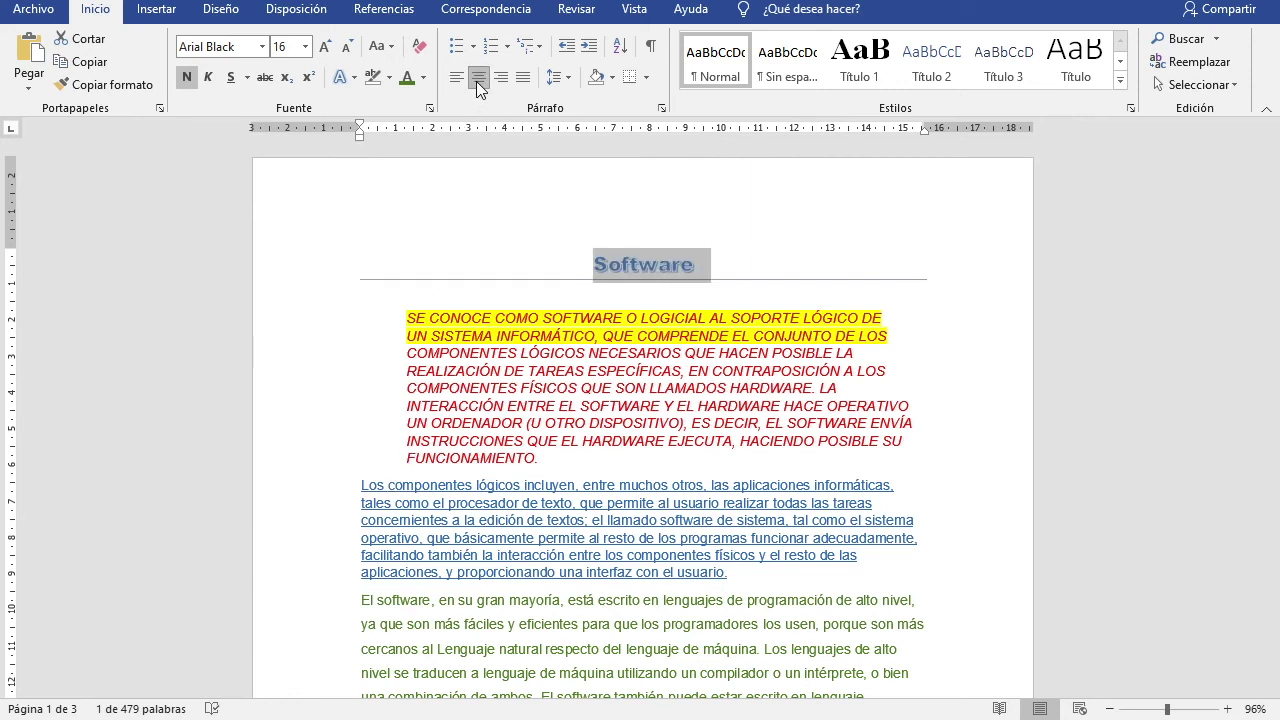
left_click(506, 84)
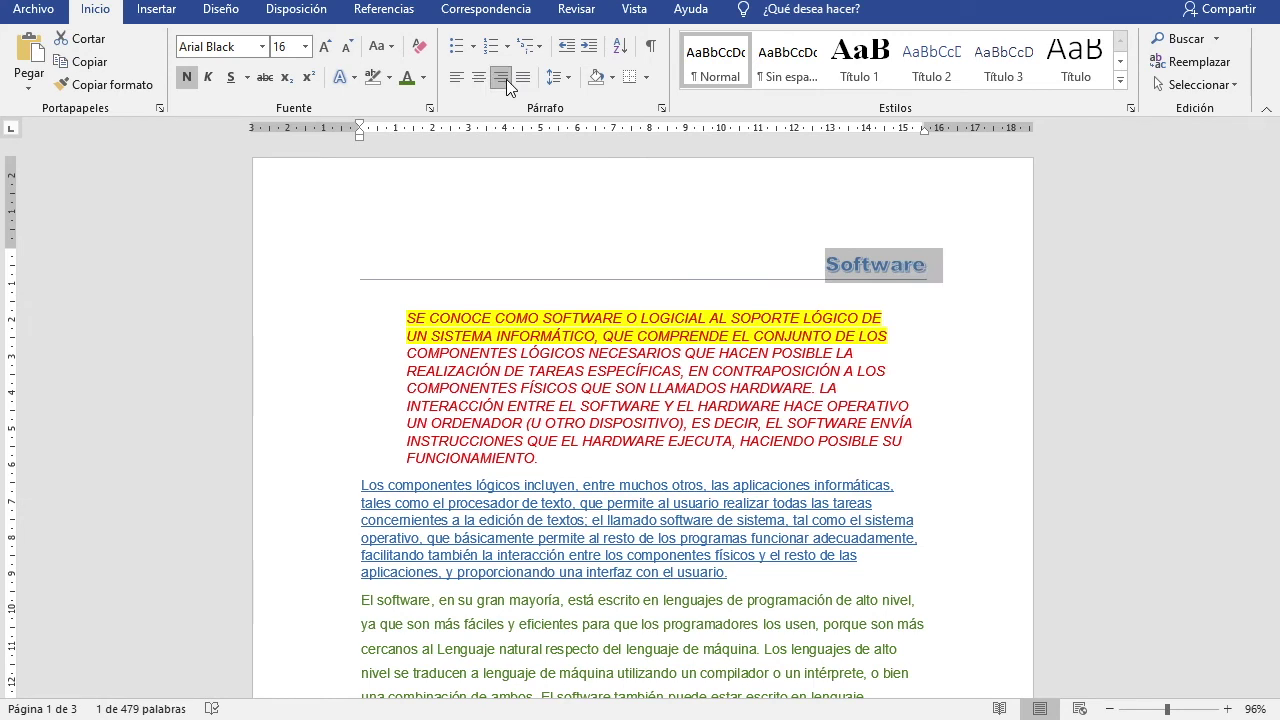
left_click(478, 77)
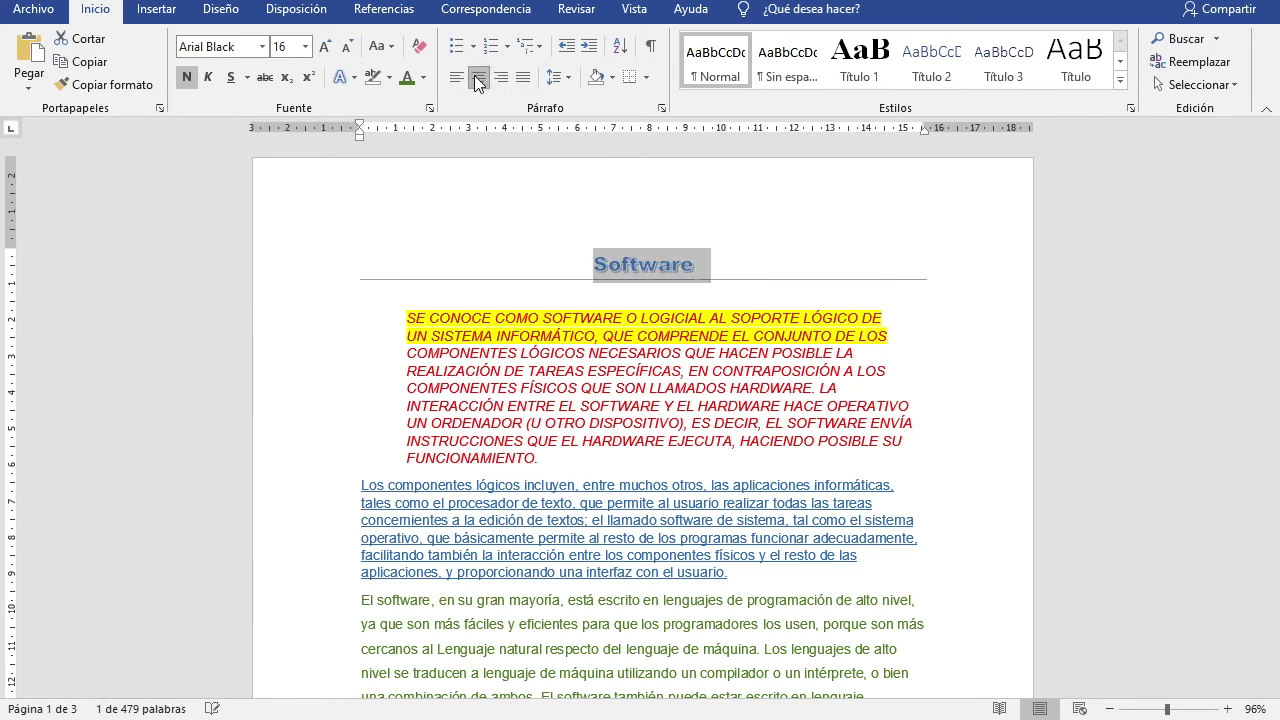
- Justify the green paragraph beginning "El software, en su gran mayoría"
scroll(482, 333, "down", 2)
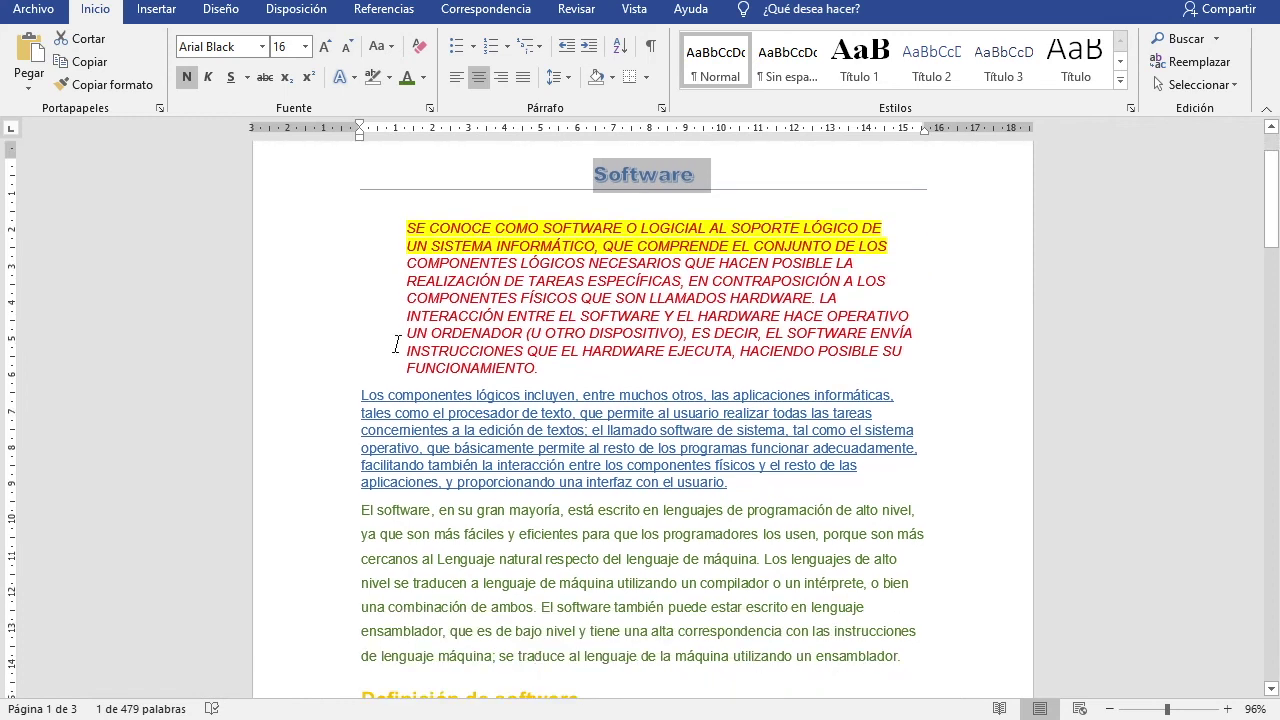
left_click(355, 396)
left_click(403, 522)
left_click_drag(403, 522, 912, 666)
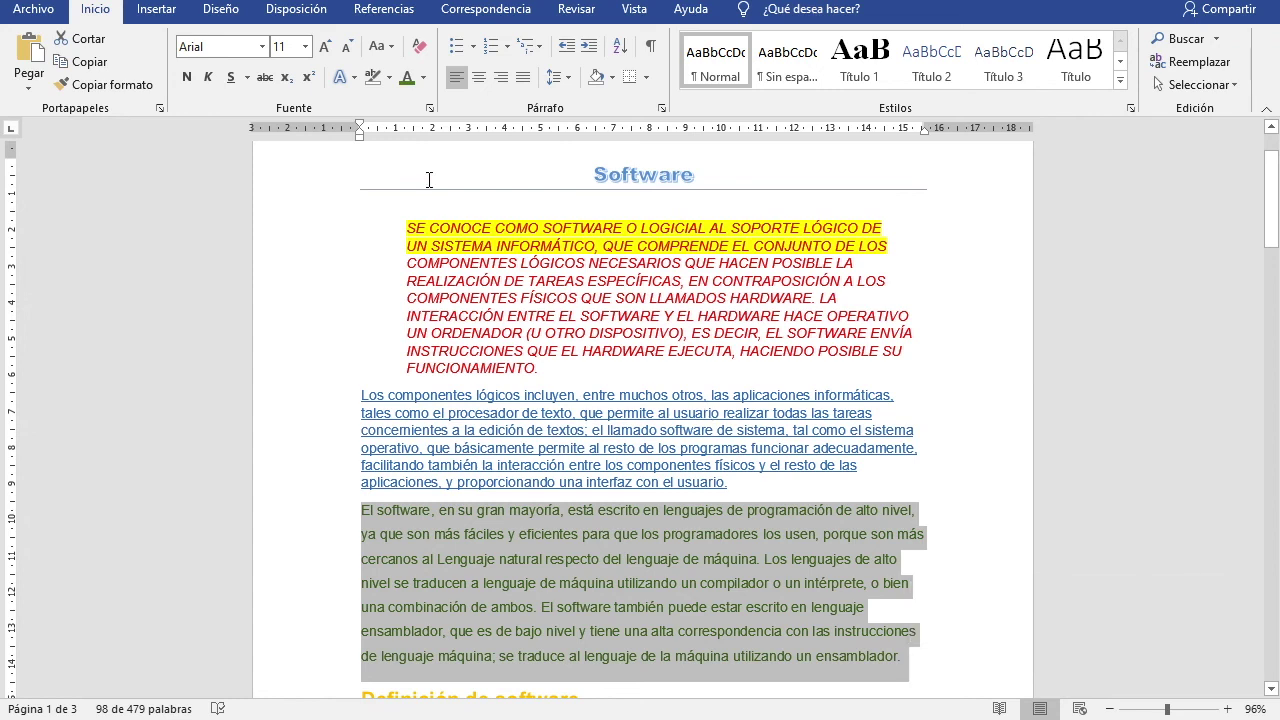
left_click(530, 83)
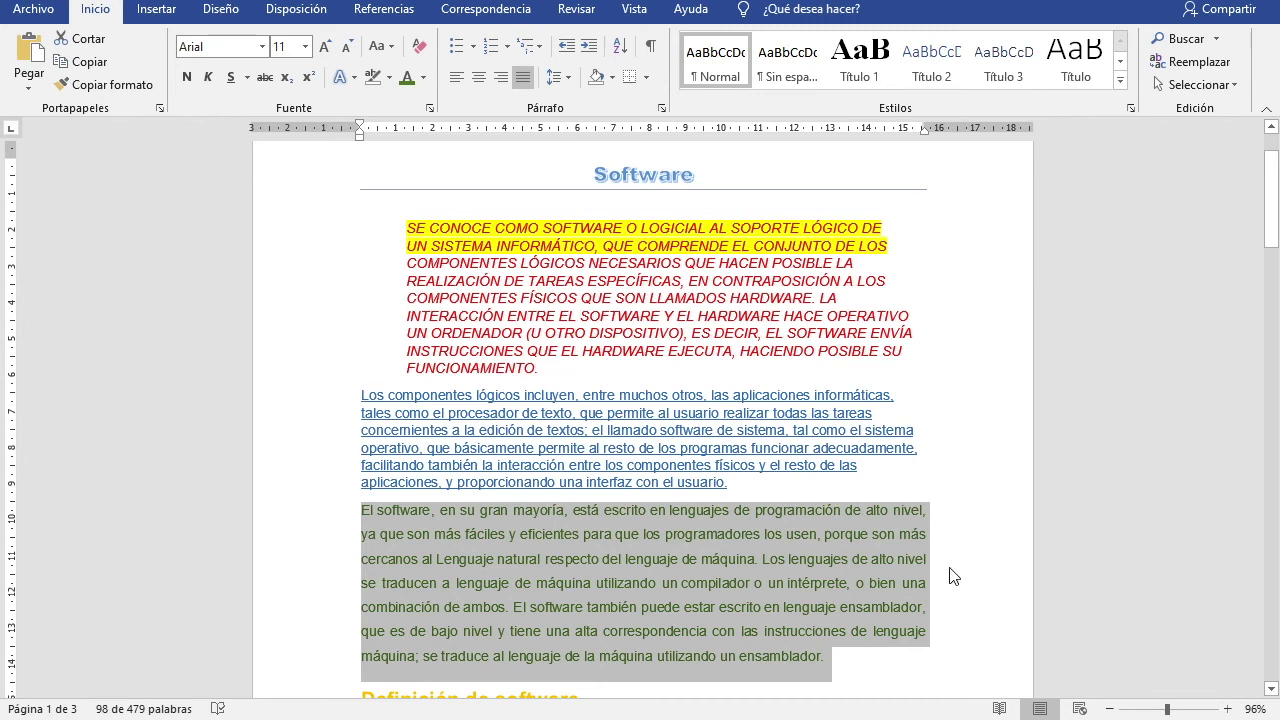
- Apply check mark bullets to the system software list from "Sistemas operativos" to "Utilidades"
scroll(731, 513, "down", 2)
scroll(731, 513, "down", 10)
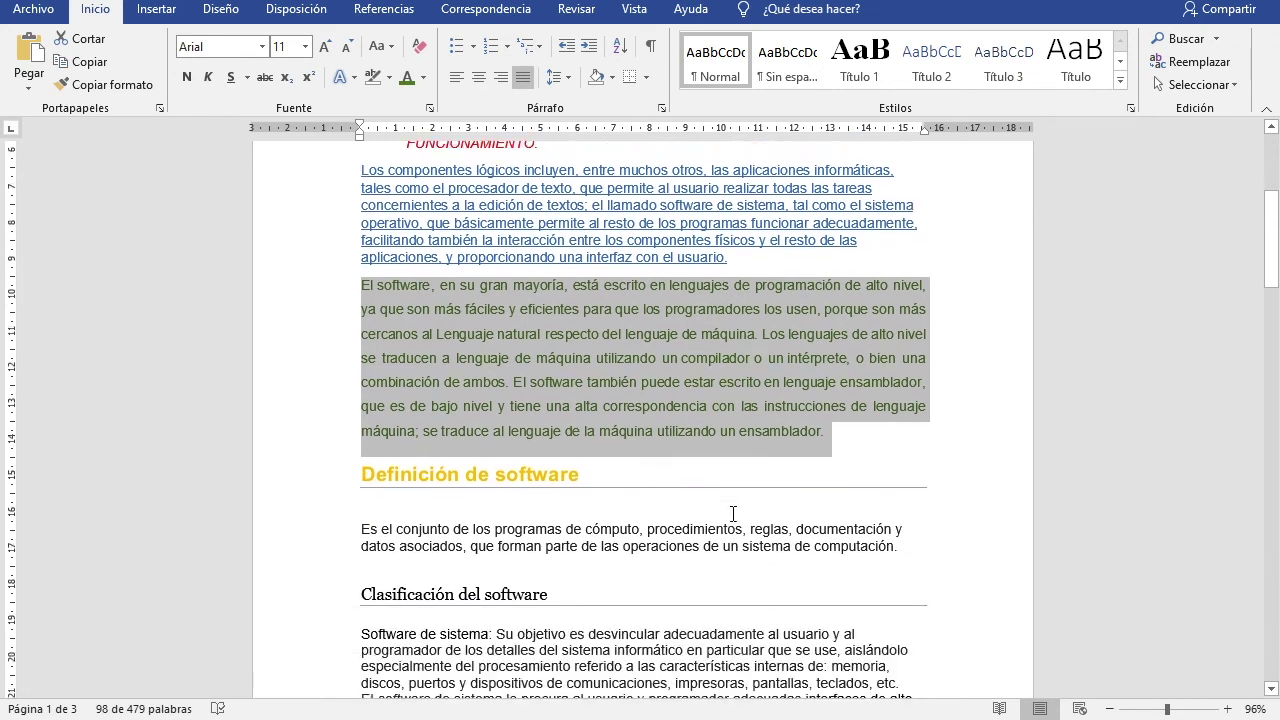
scroll(733, 514, "down", 2)
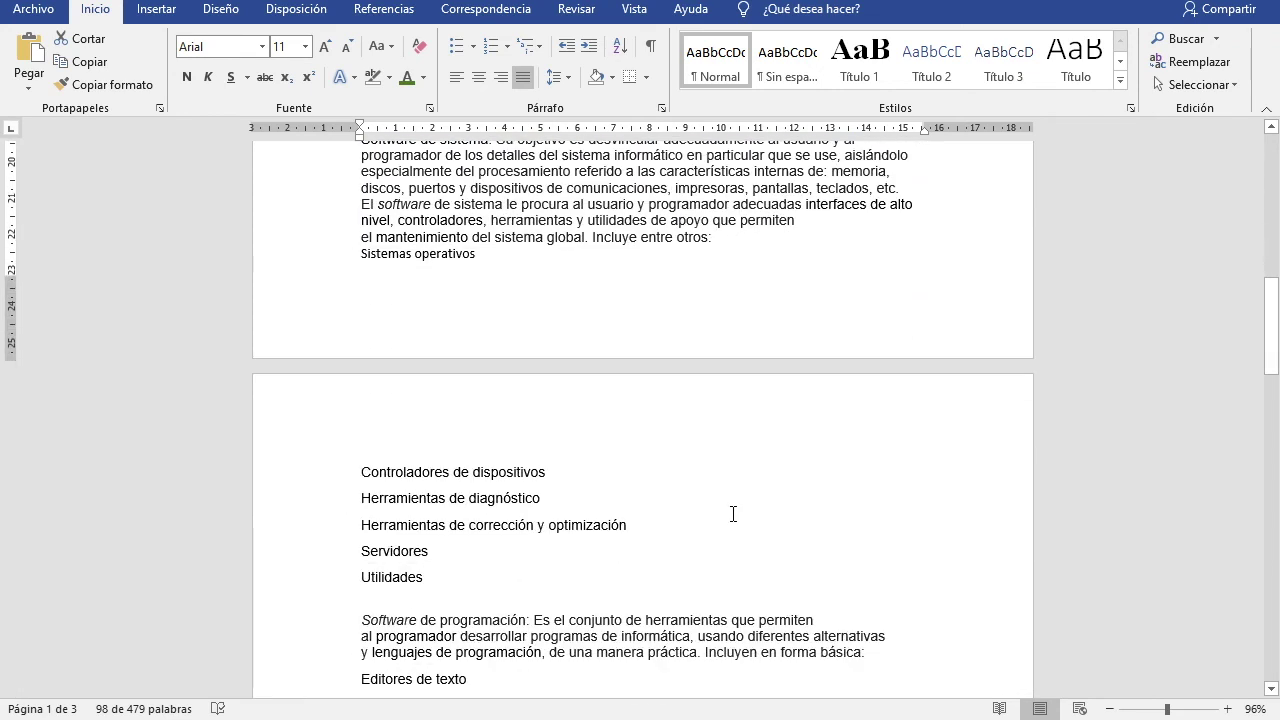
scroll(733, 514, "down", 2)
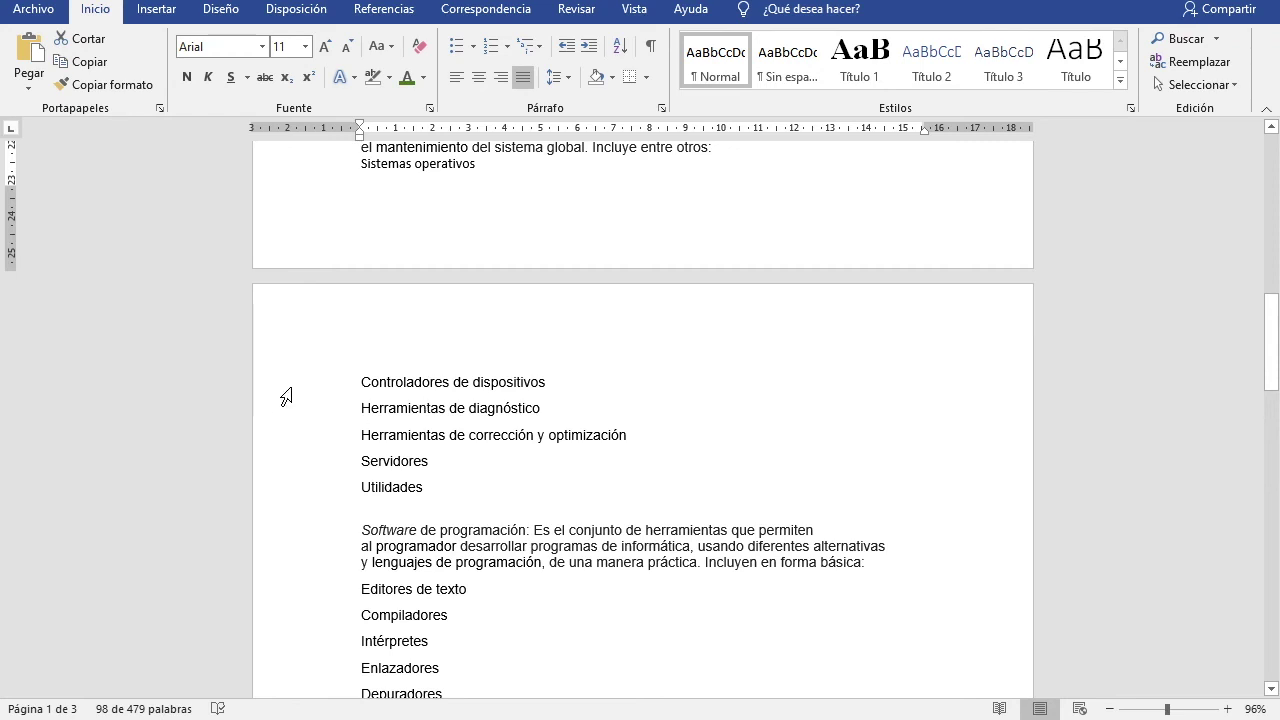
scroll(391, 309, "up", 1)
left_click_drag(378, 259, 432, 547)
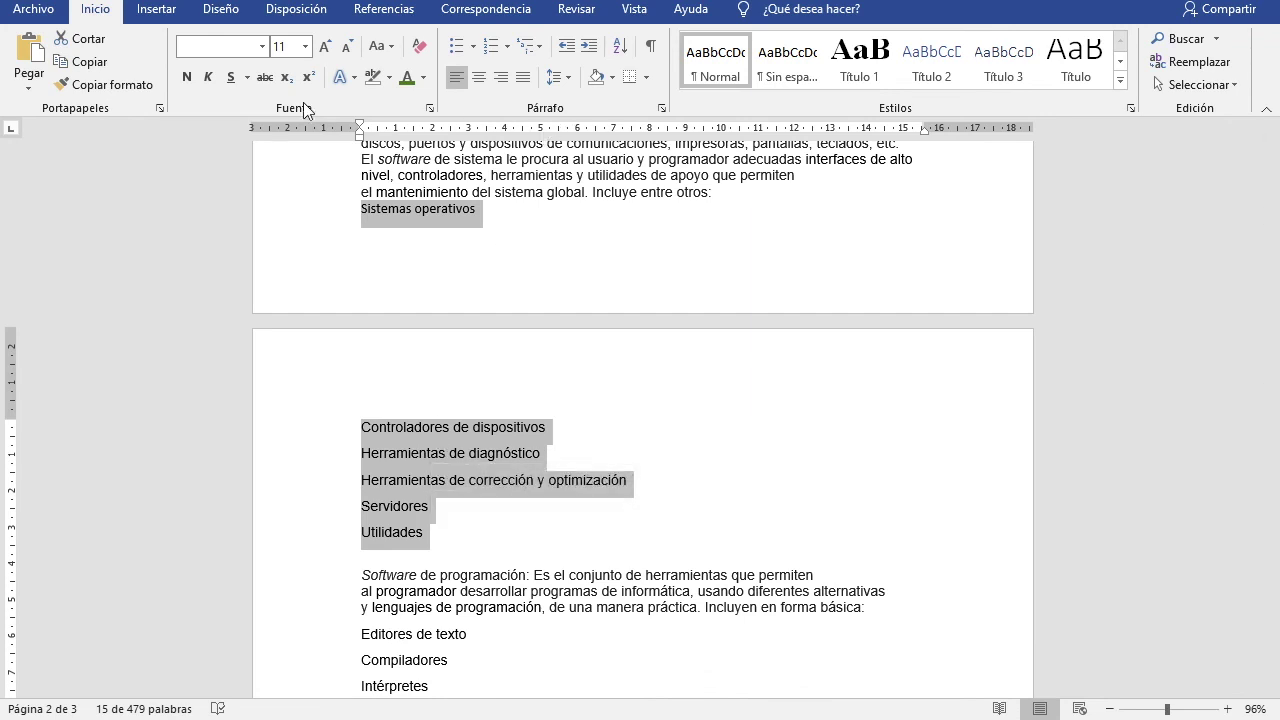
left_click(473, 50)
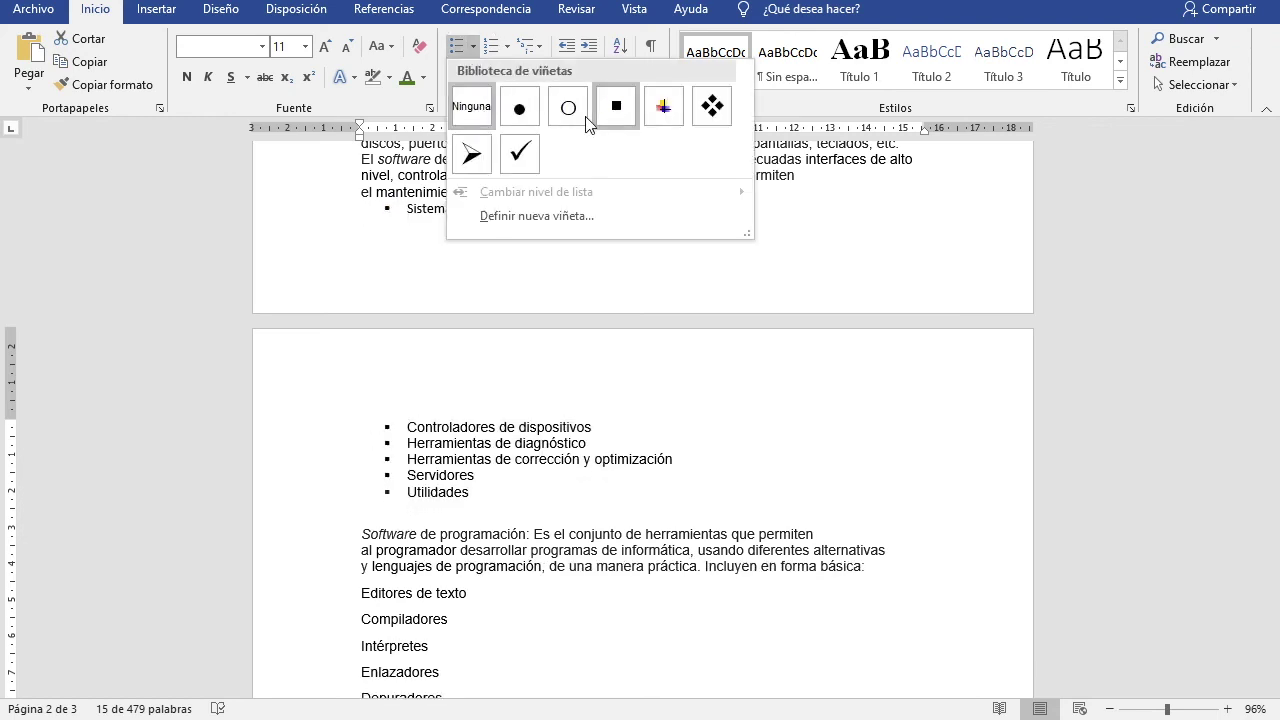
left_click(522, 155)
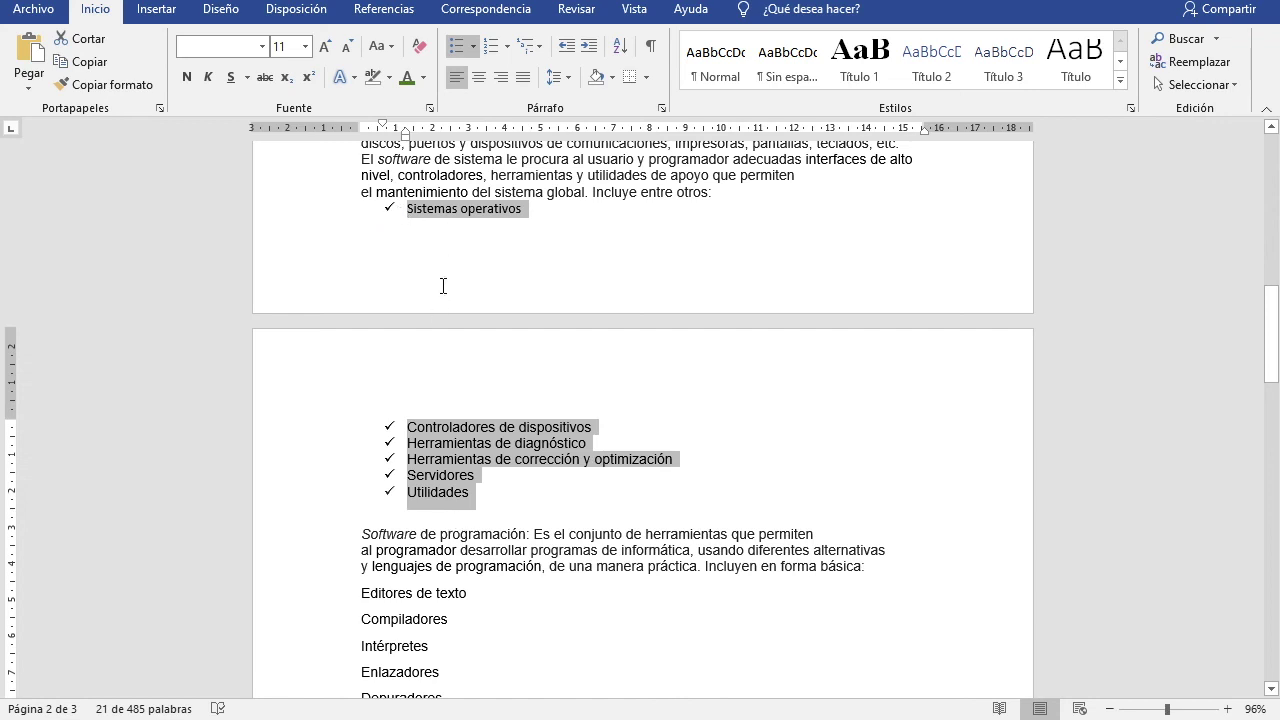
left_click(487, 443)
- Number the programming software list from "Editores de texto" to "Depuradores" using the 1. 2. 3. format
scroll(543, 440, "down", 3)
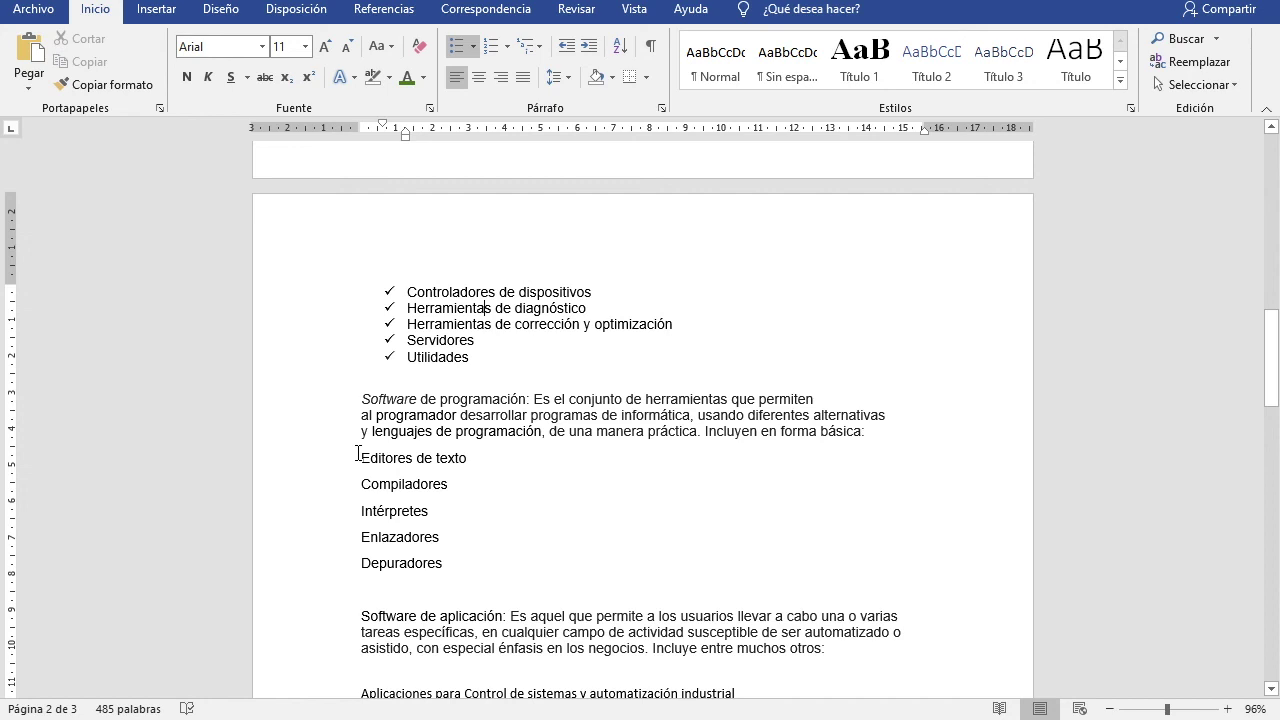
left_click_drag(358, 455, 466, 569)
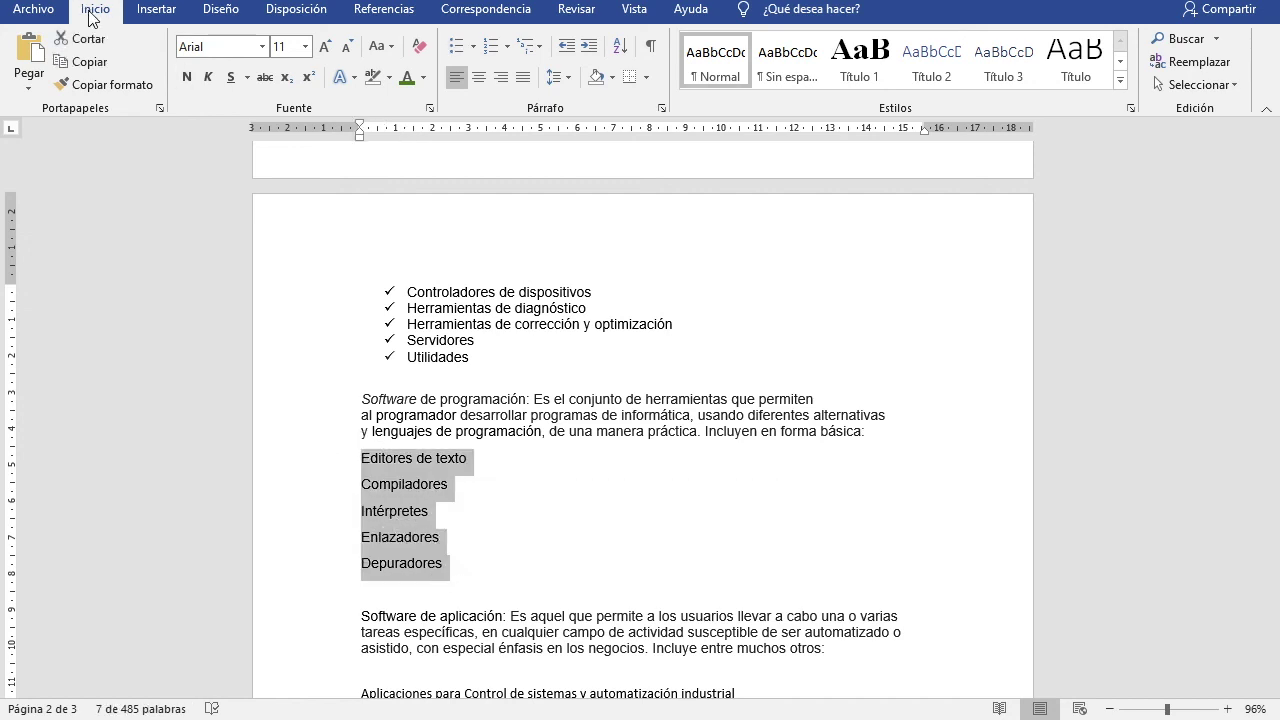
left_click(508, 50)
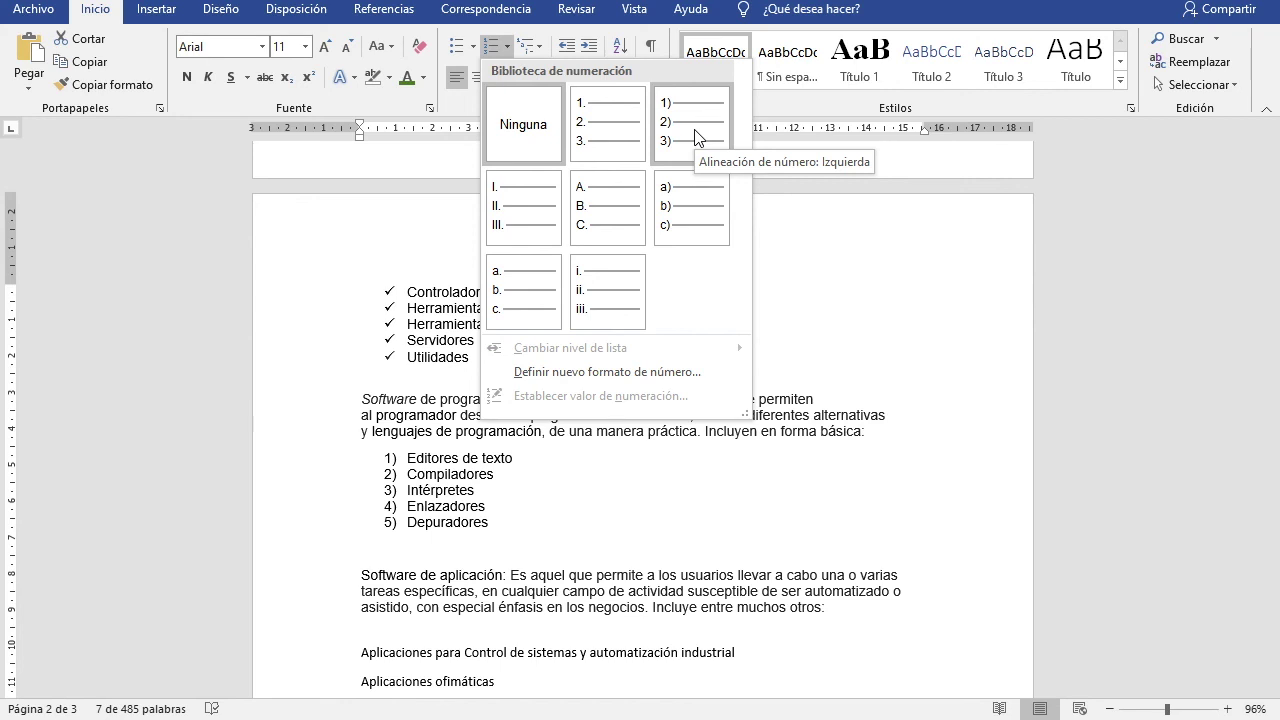
left_click(600, 130)
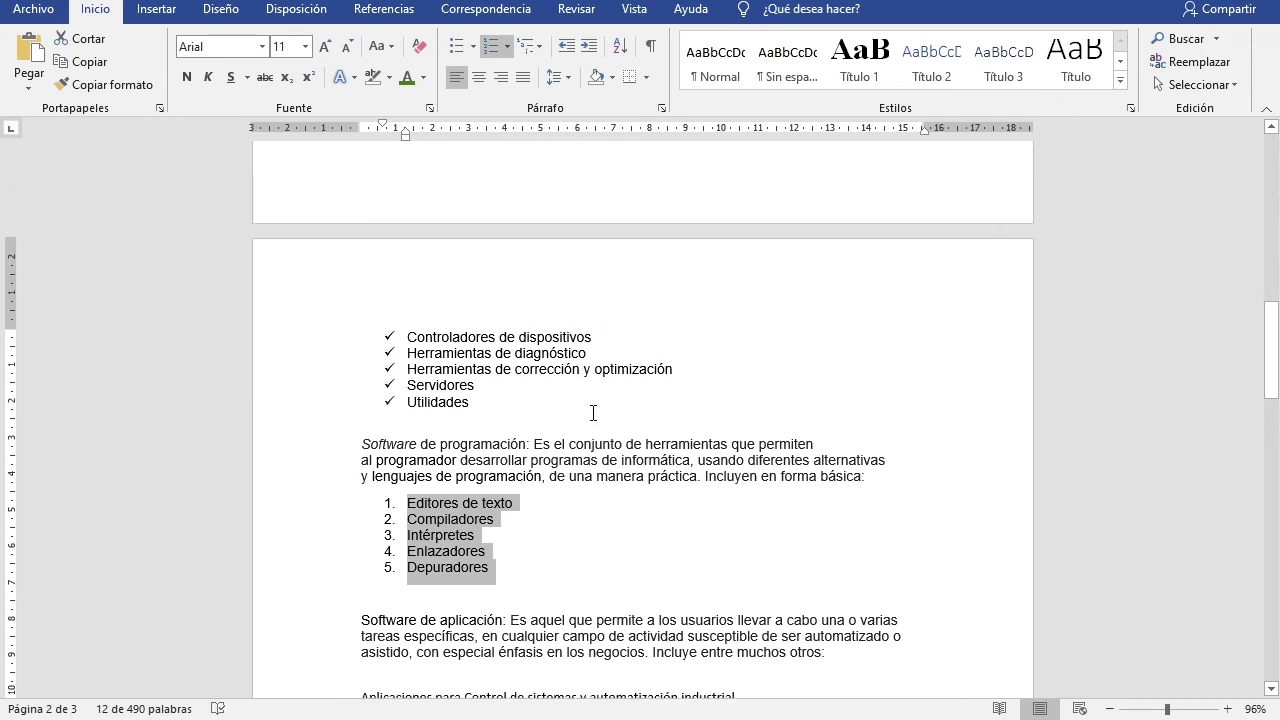
scroll(593, 413, "up", 6)
scroll(593, 413, "up", 9)
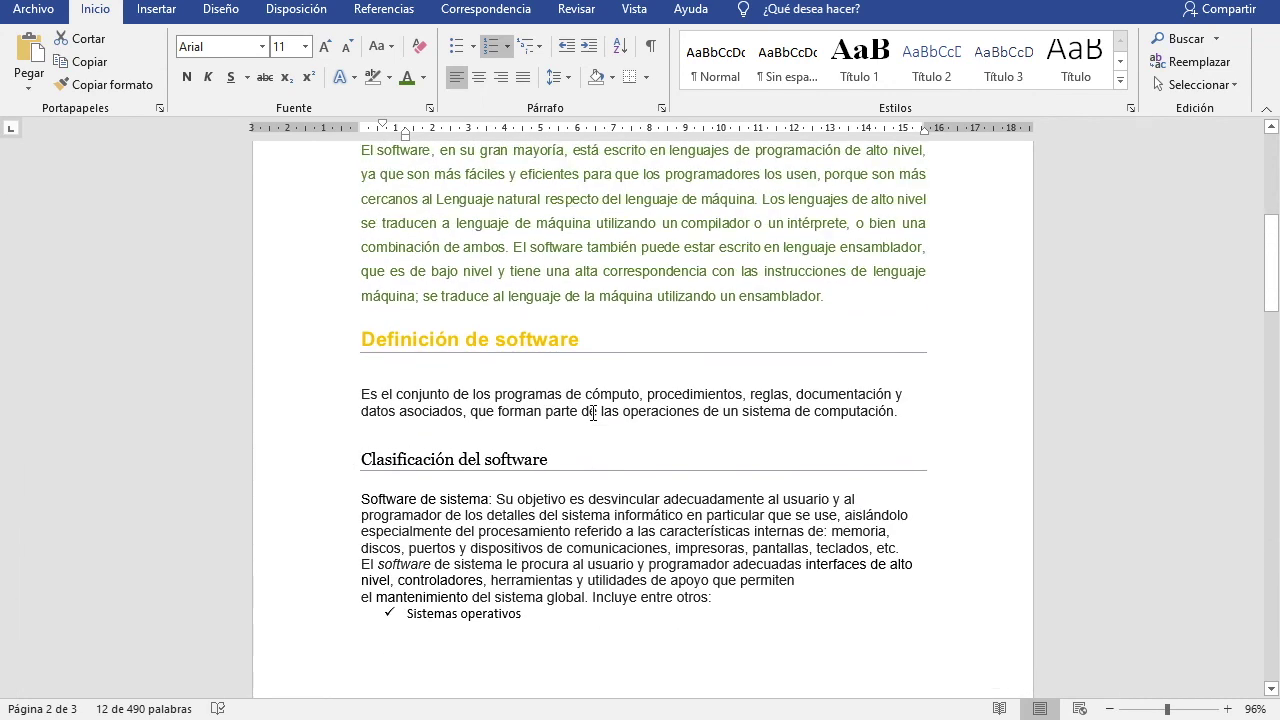
scroll(593, 413, "up", 3)
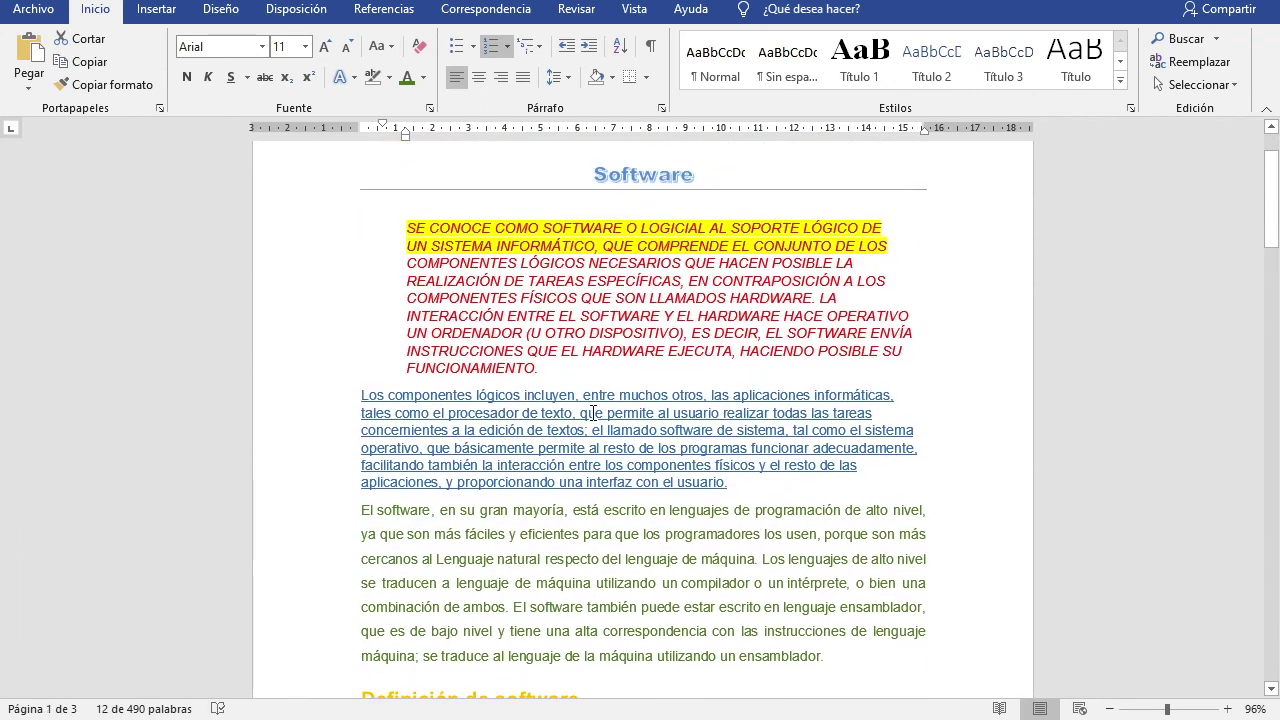
scroll(593, 413, "up", 2)
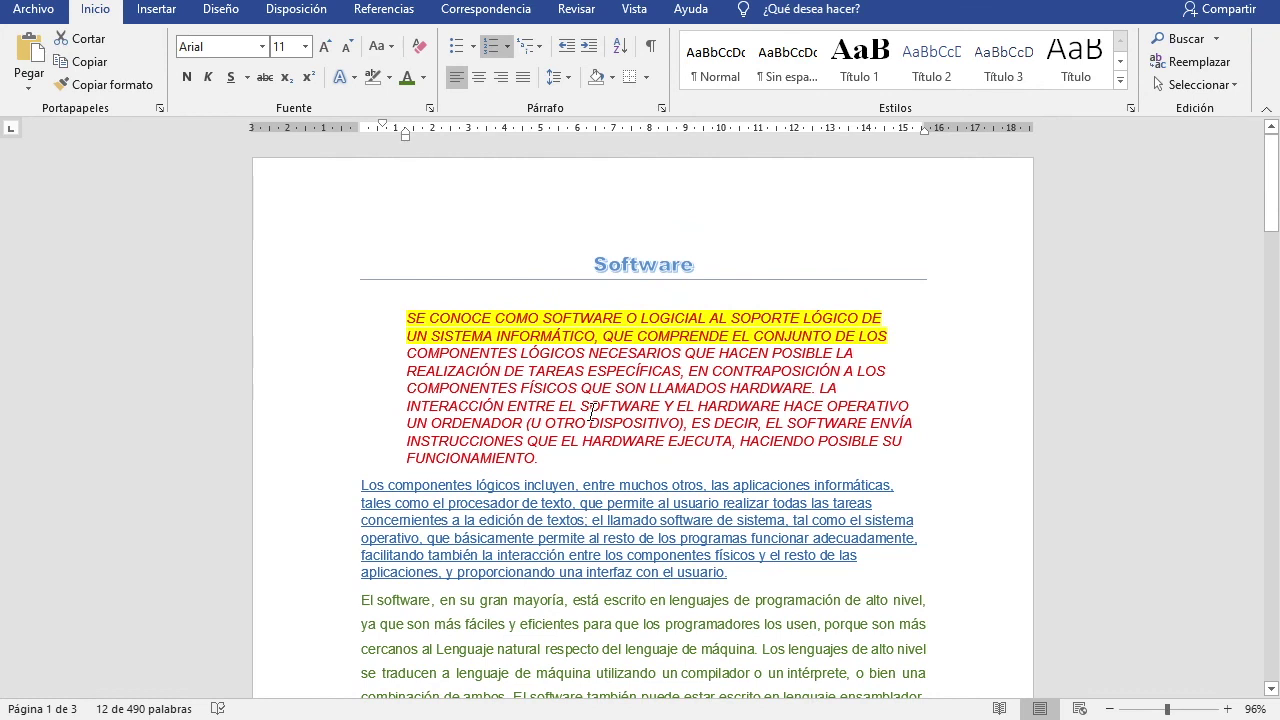